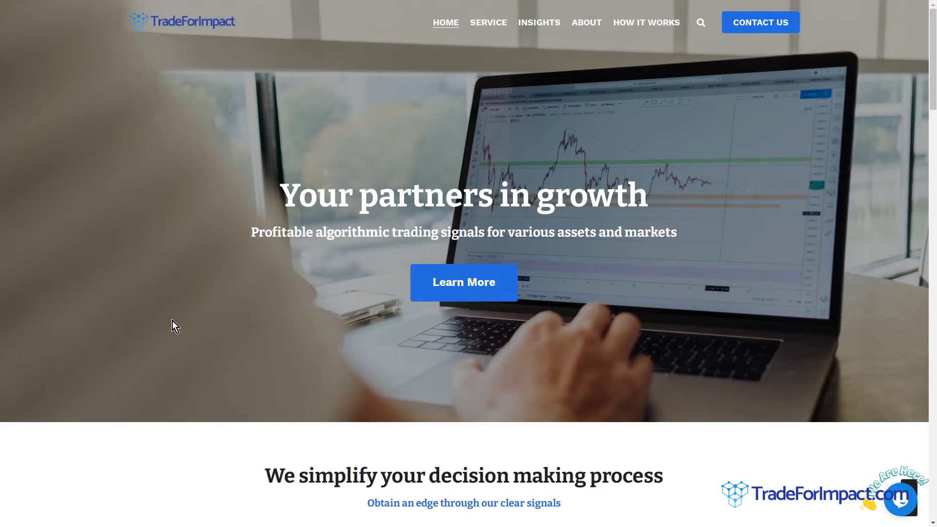
- Scroll down to the 'Interested? Get in touch!' contact form and open the live support chat
scroll(176, 314, down, 12)
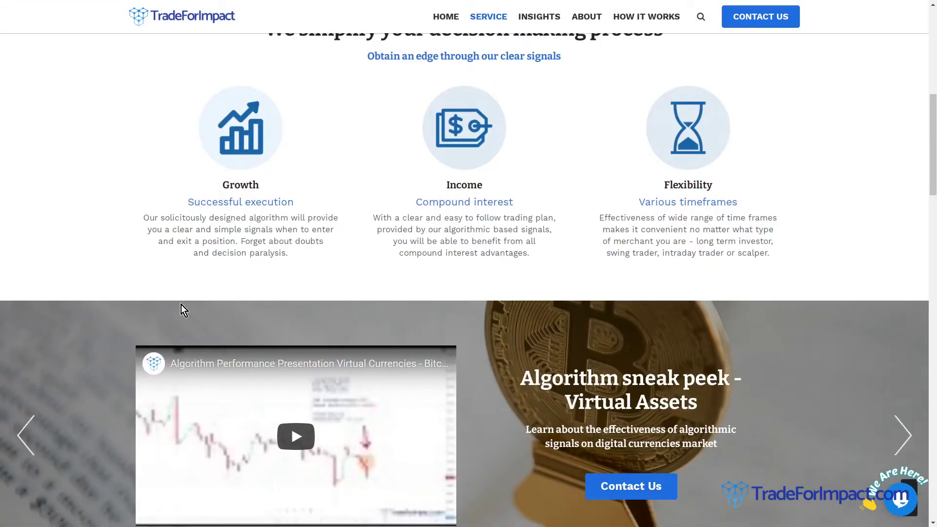
scroll(180, 304, down, 10)
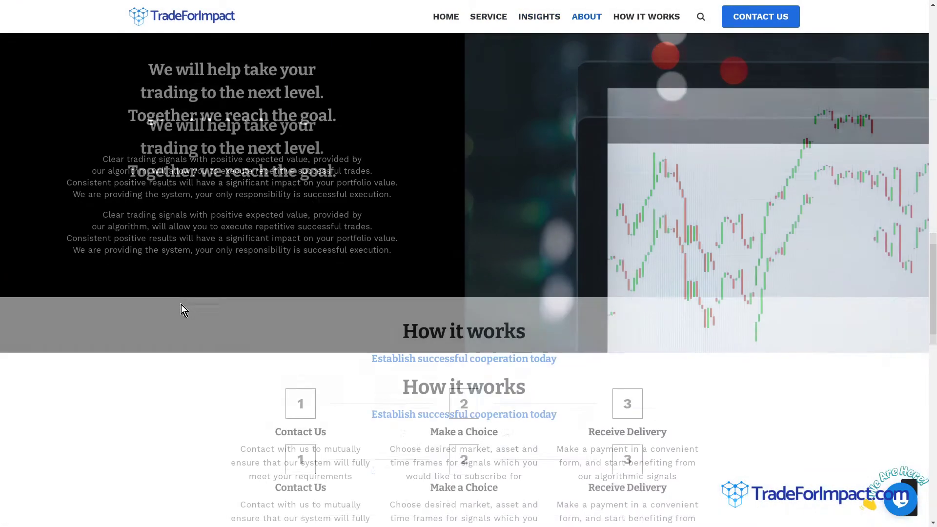
scroll(181, 311, down, 3)
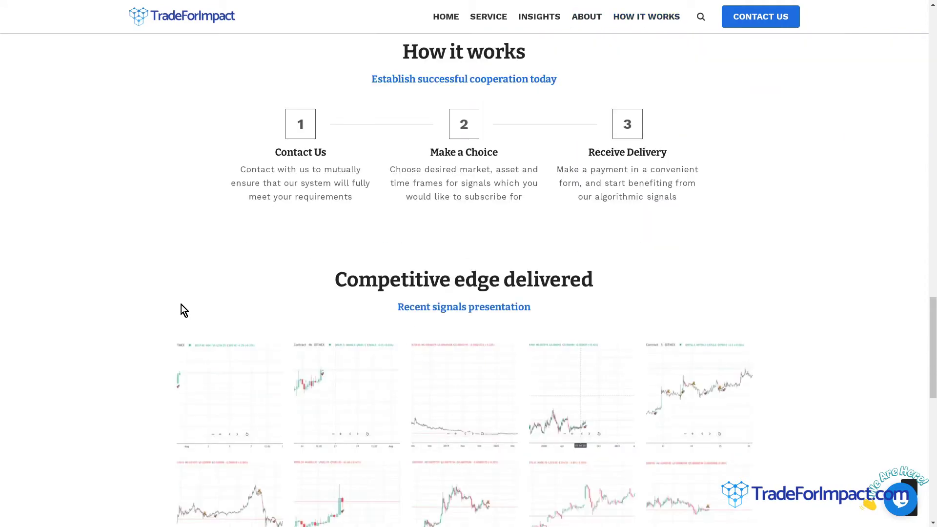
scroll(174, 277, down, 7)
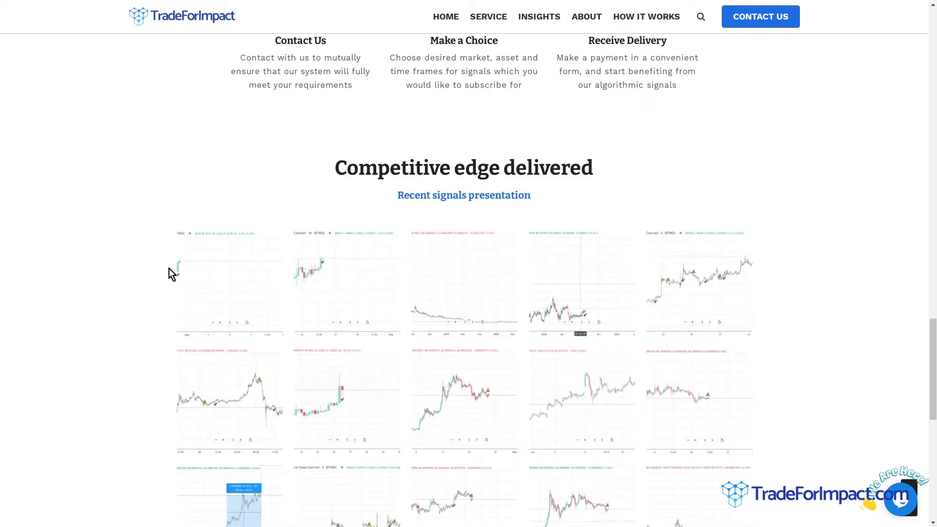
scroll(152, 254, down, 5)
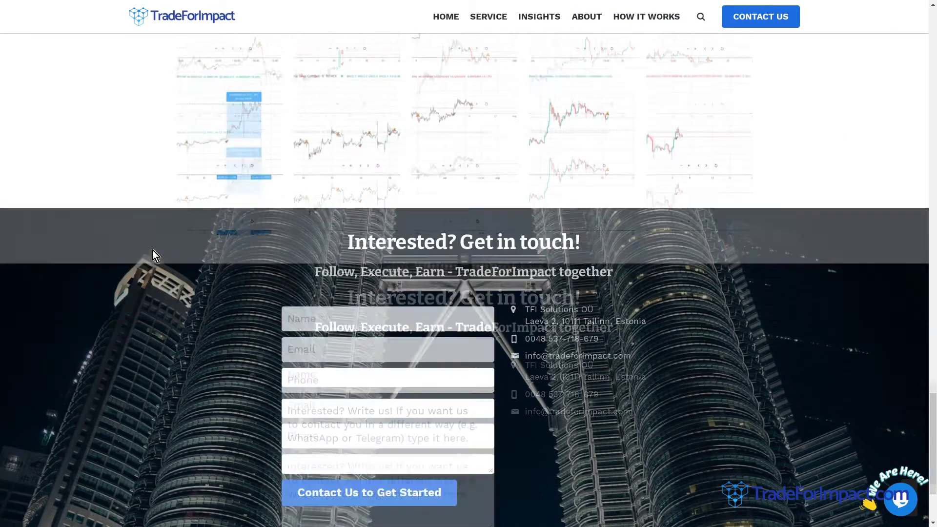
click(901, 498)
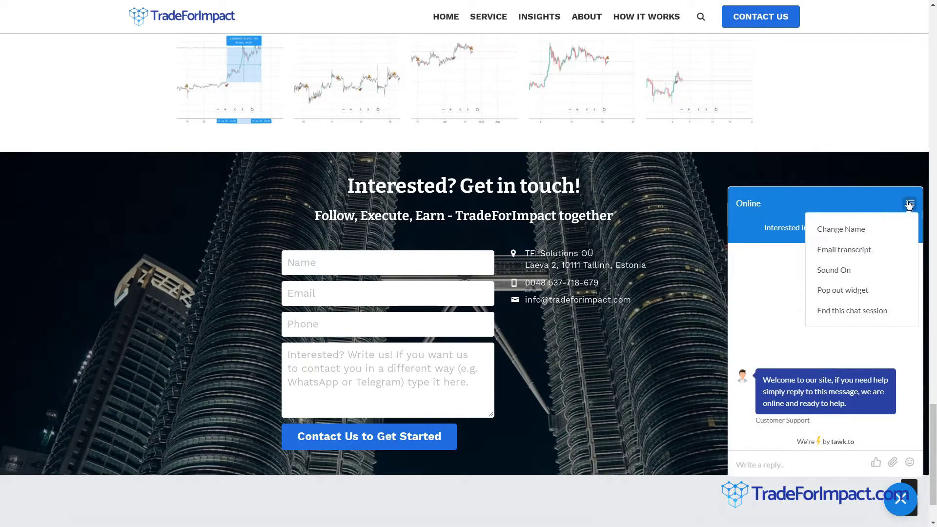
- Dismiss the chat's options menu, close the support chat, and return to the top of the page
click(878, 197)
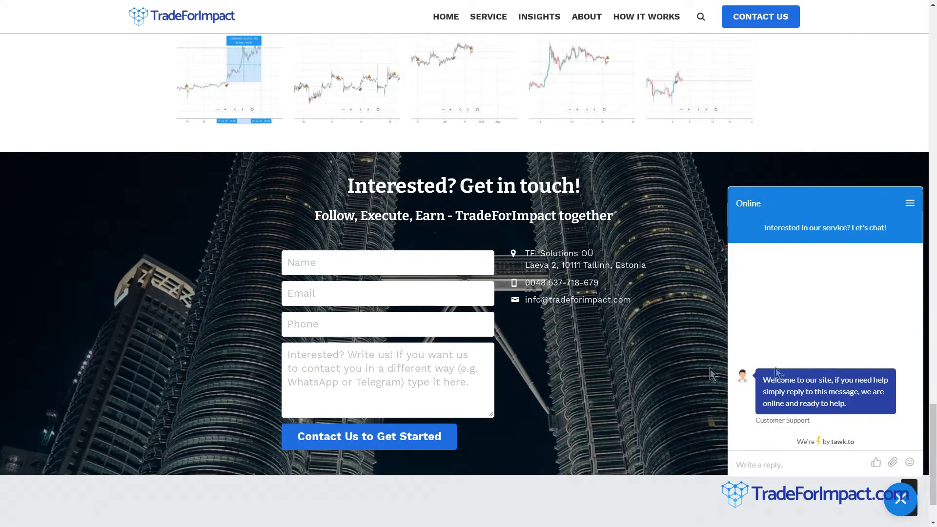
click(900, 498)
scroll(793, 143, down, 2)
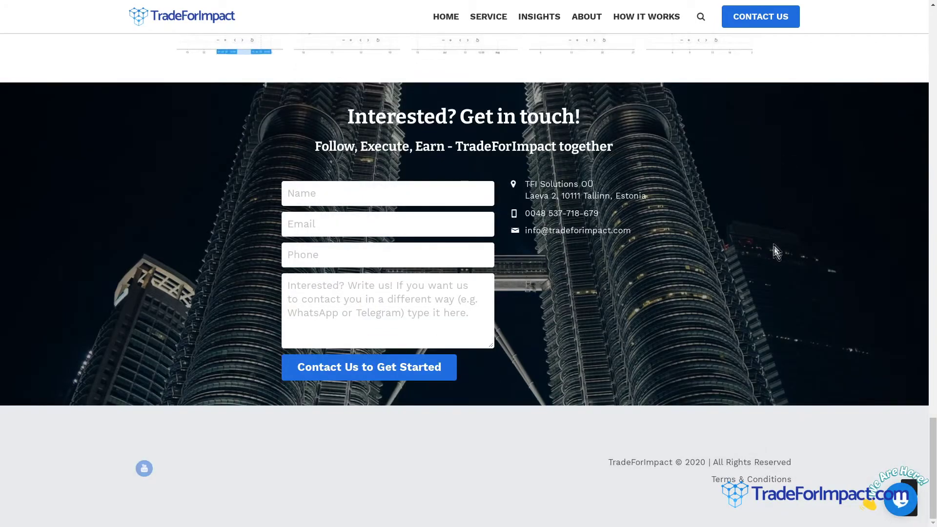
scroll(762, 248, up, 15)
scroll(763, 245, up, 20)
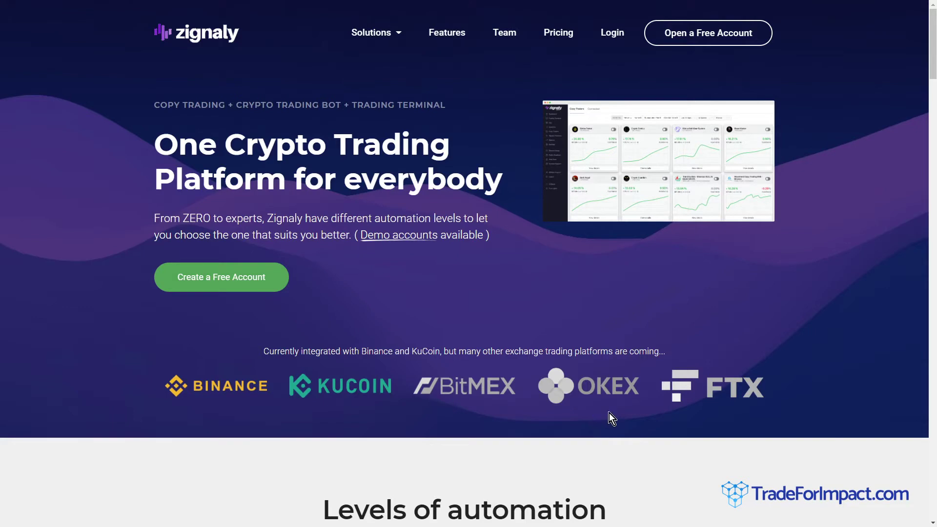
- Browse Zignaly's features, team and numbers, return to the top, and choose Open a Free Account
scroll(765, 326, down, 3)
scroll(506, 316, down, 20)
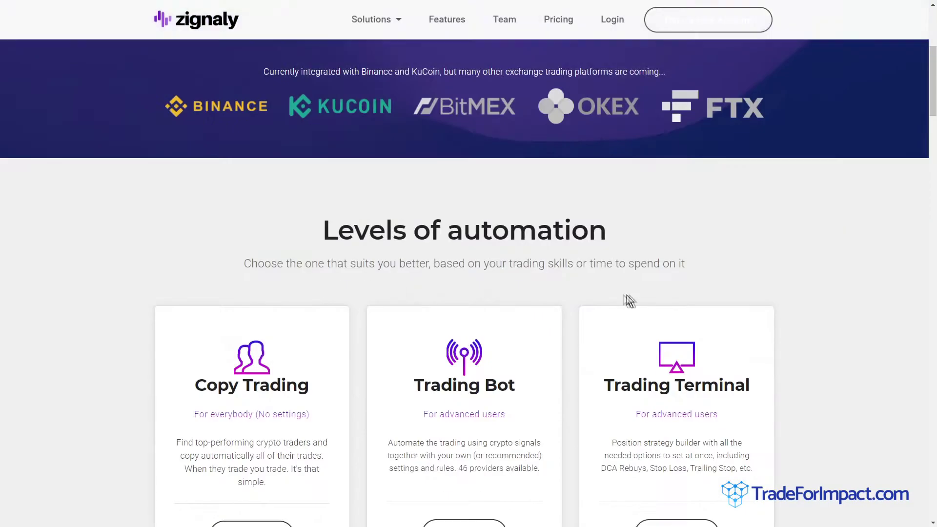
scroll(815, 270, down, 20)
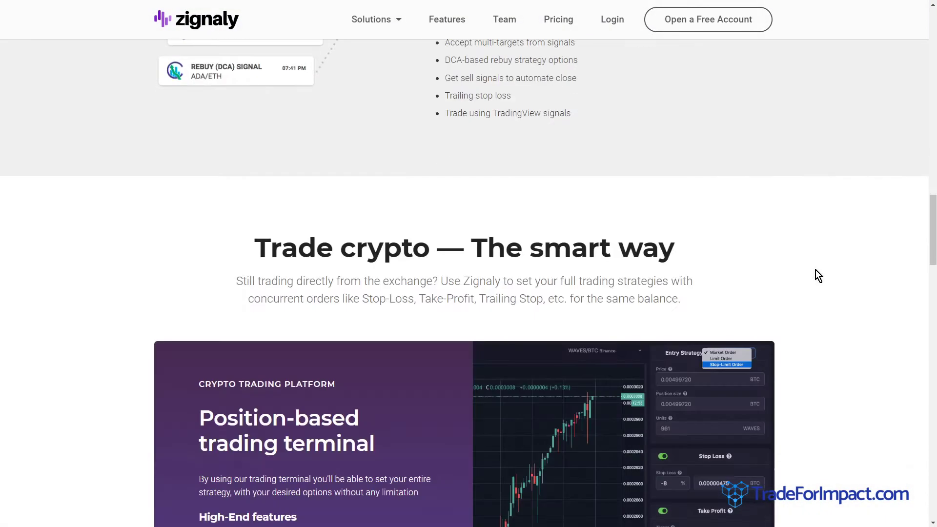
scroll(847, 264, down, 10)
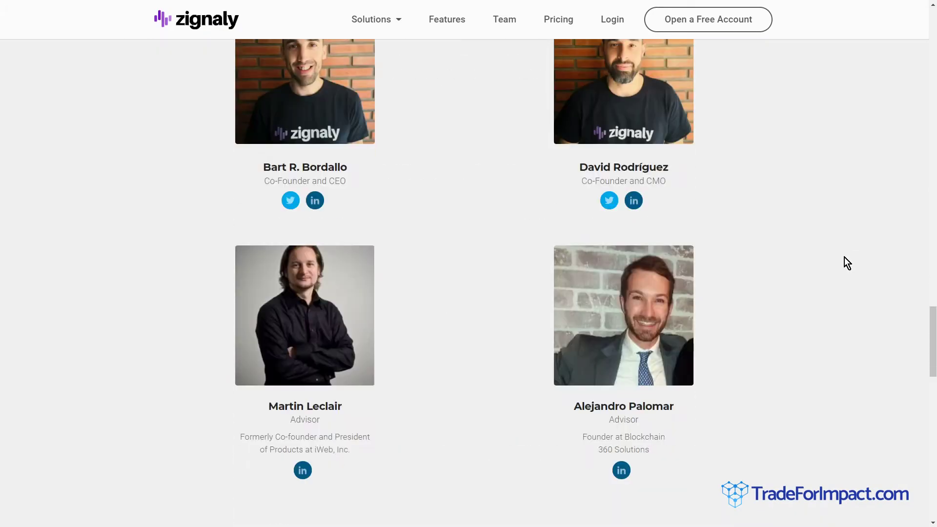
scroll(844, 259, down, 3)
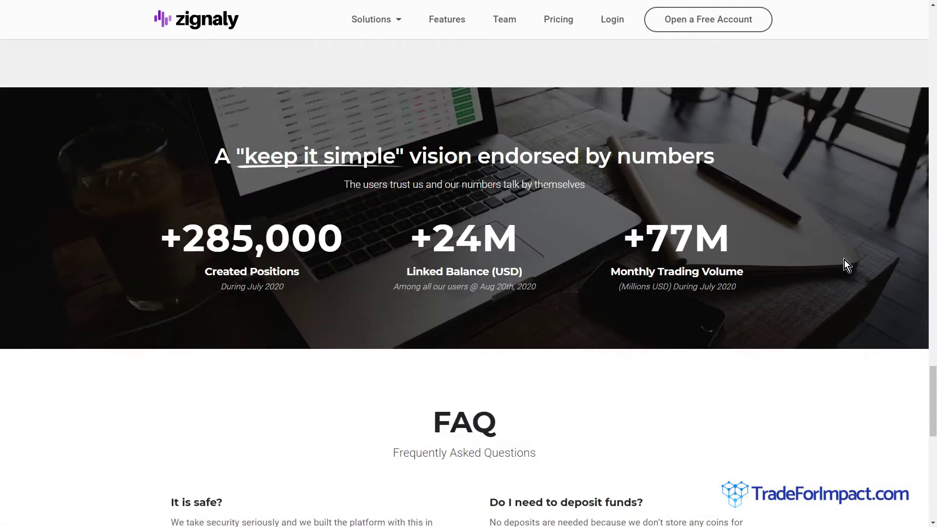
scroll(842, 262, down, 3)
scroll(841, 263, up, 15)
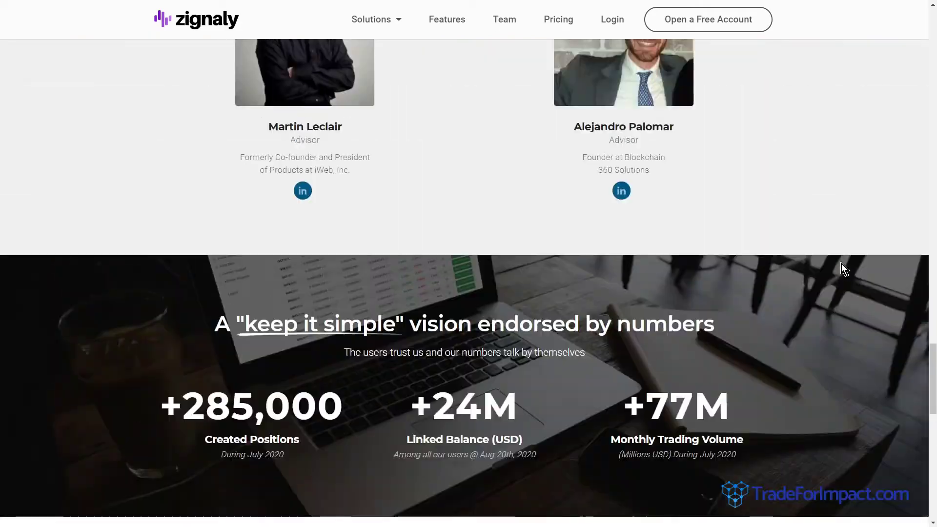
scroll(841, 265, up, 12)
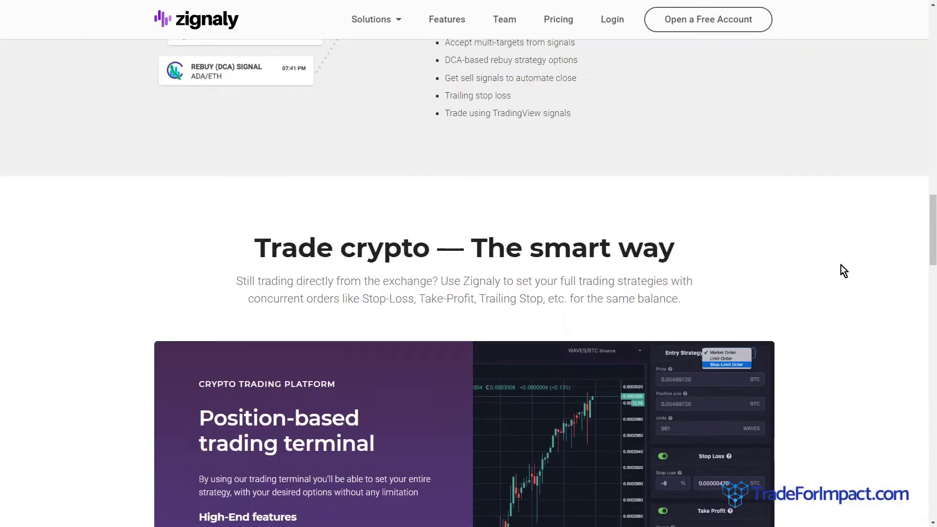
scroll(780, 200, up, 8)
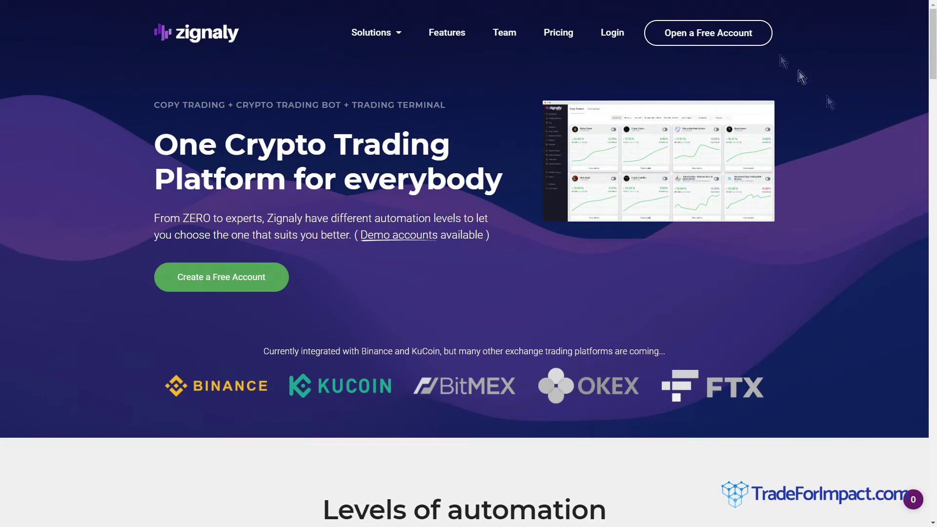
click(719, 33)
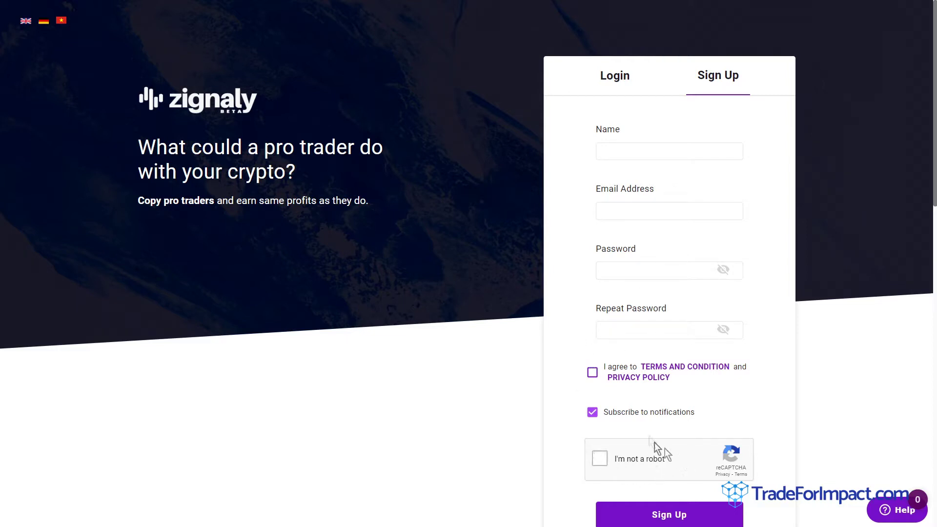
- Switch to the Login form and fill in the saved email and password from autofill
click(619, 79)
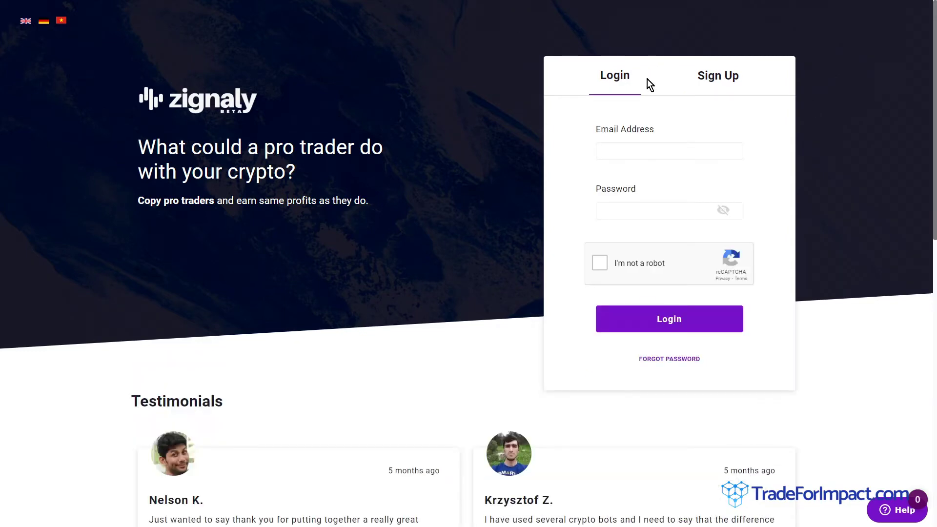
click(653, 145)
click(662, 179)
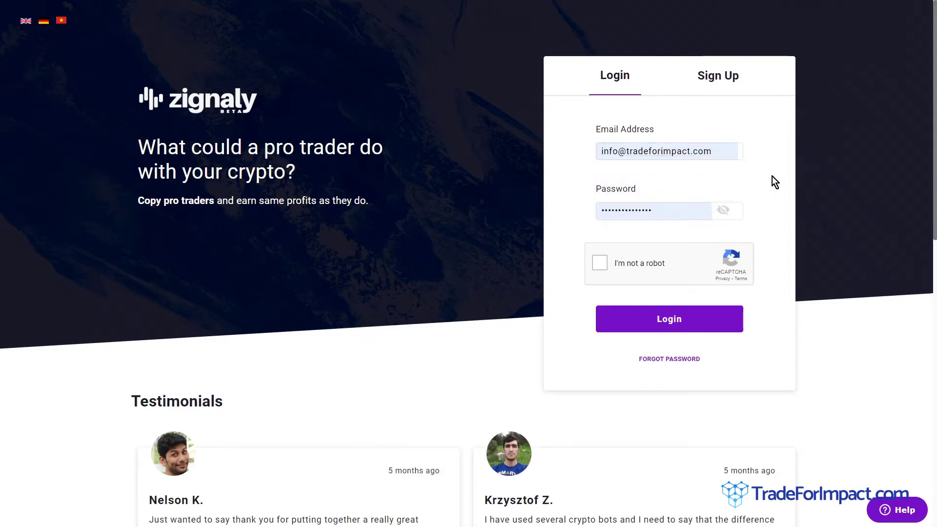
- Solve the parking-meter reCAPTCHA challenge and log in to Zignaly
click(600, 262)
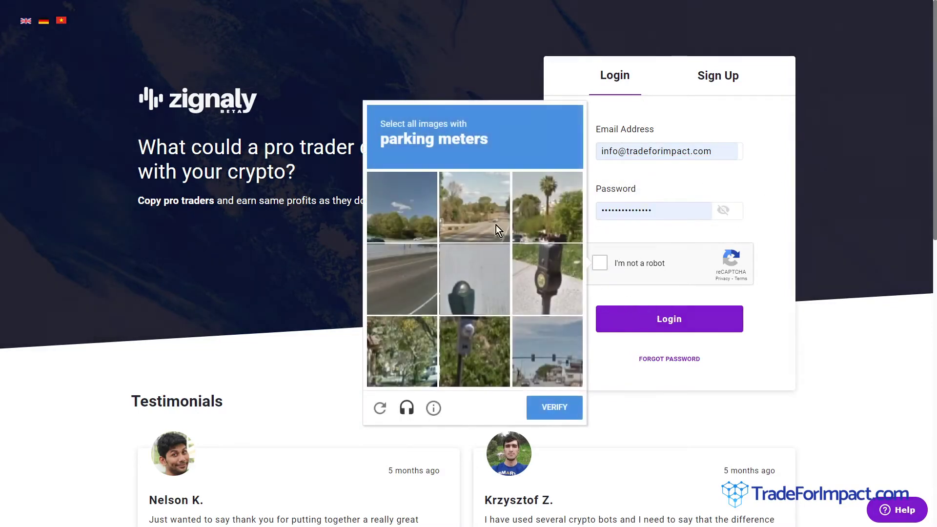
click(461, 278)
click(468, 351)
click(529, 288)
click(548, 405)
click(652, 322)
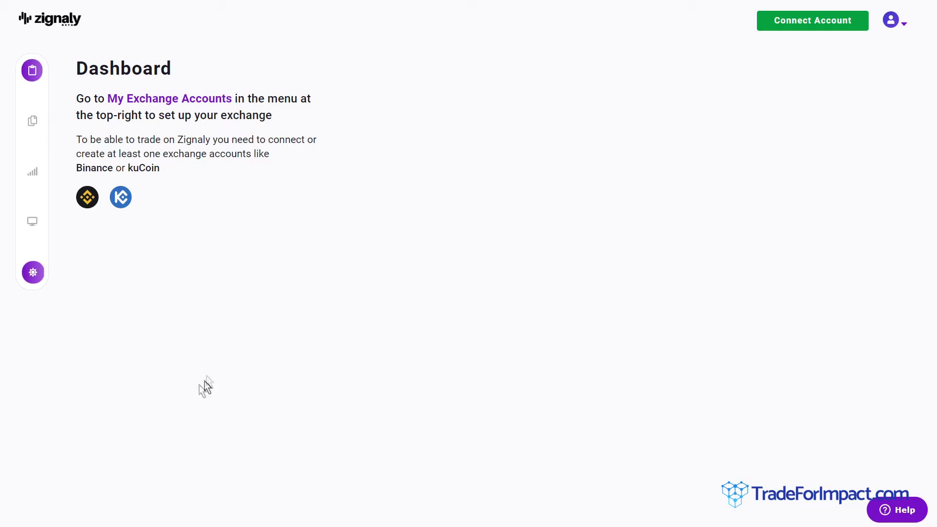
click(63, 120)
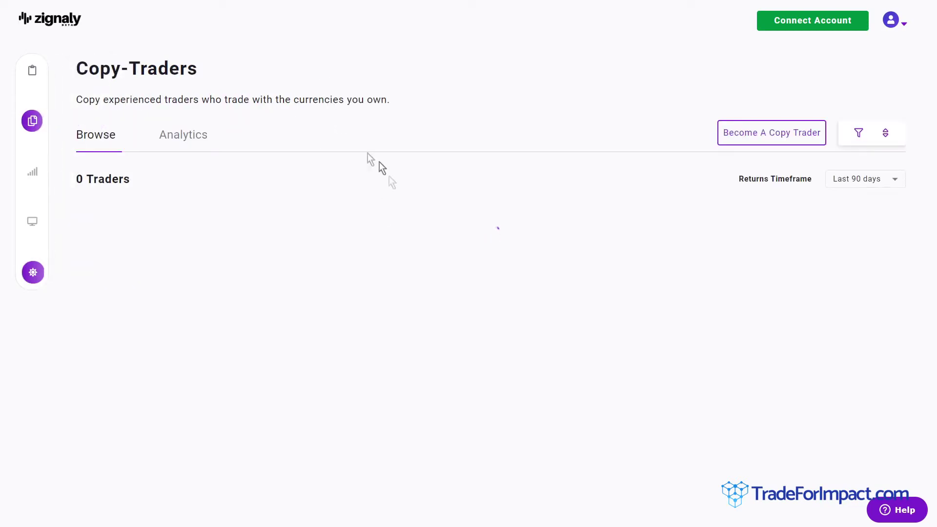
scroll(508, 157, down, 15)
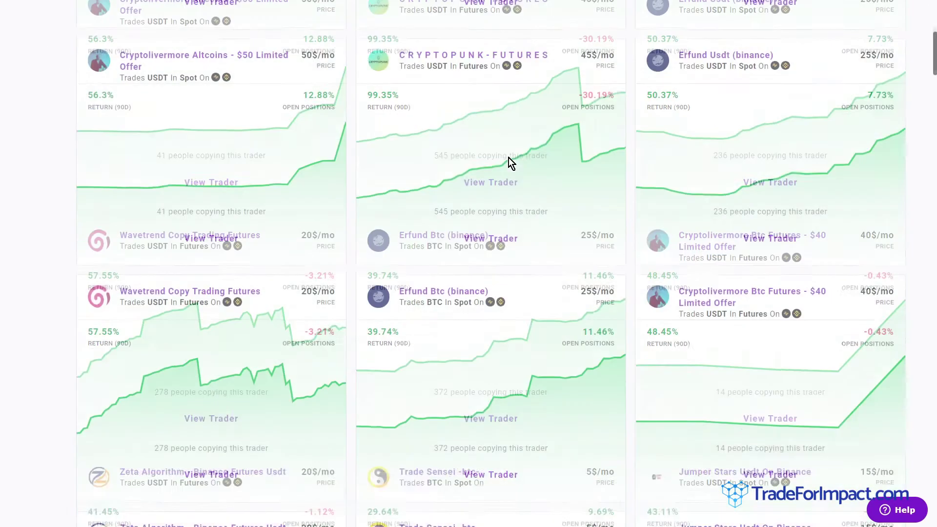
scroll(508, 157, down, 8)
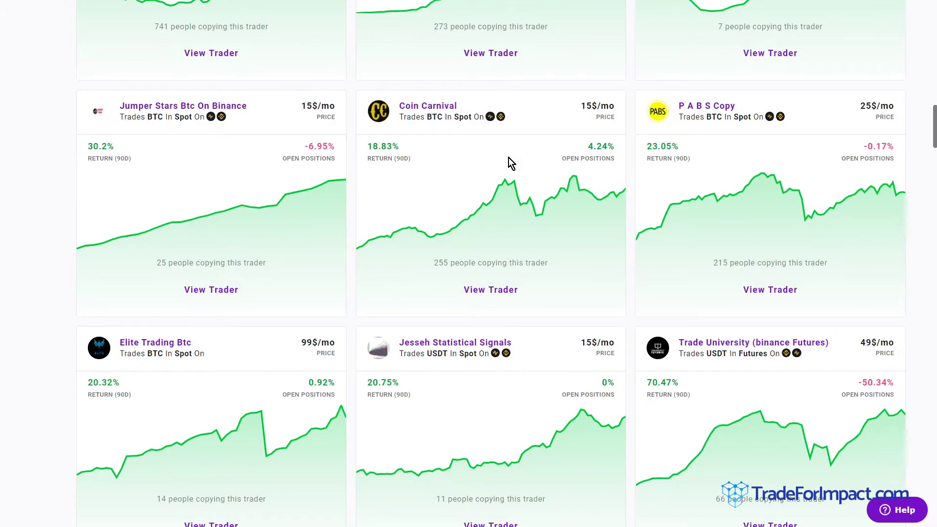
scroll(533, 153, up, 1)
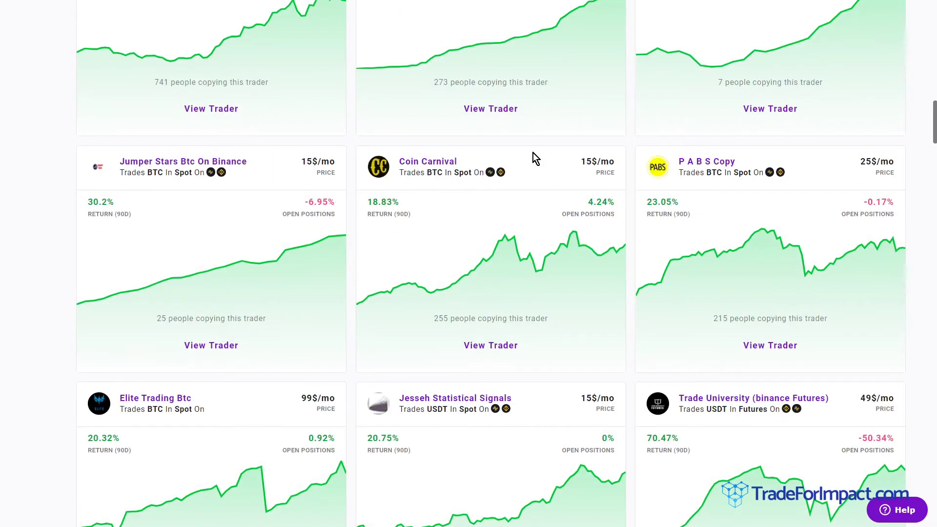
scroll(533, 154, up, 8)
scroll(533, 153, up, 17)
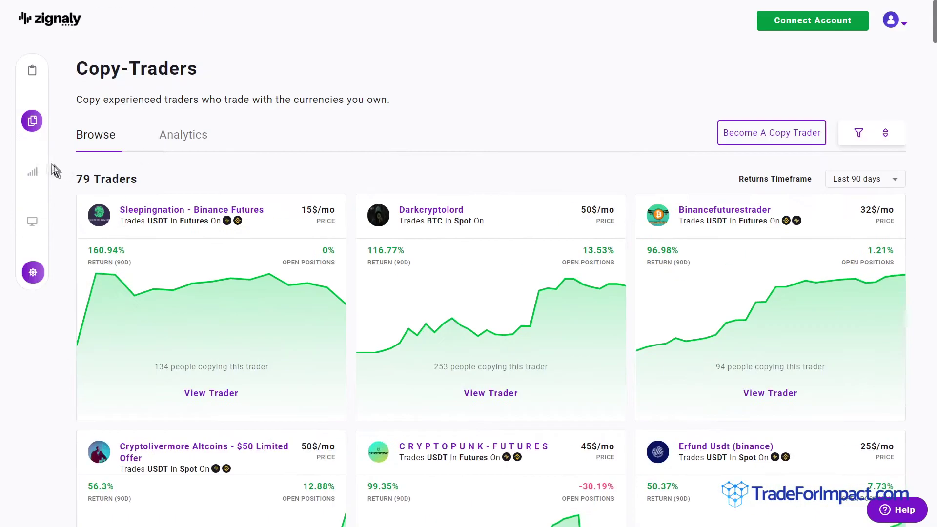
- Open the Signal Providers page from the left sidebar, listing 79 providers
click(54, 171)
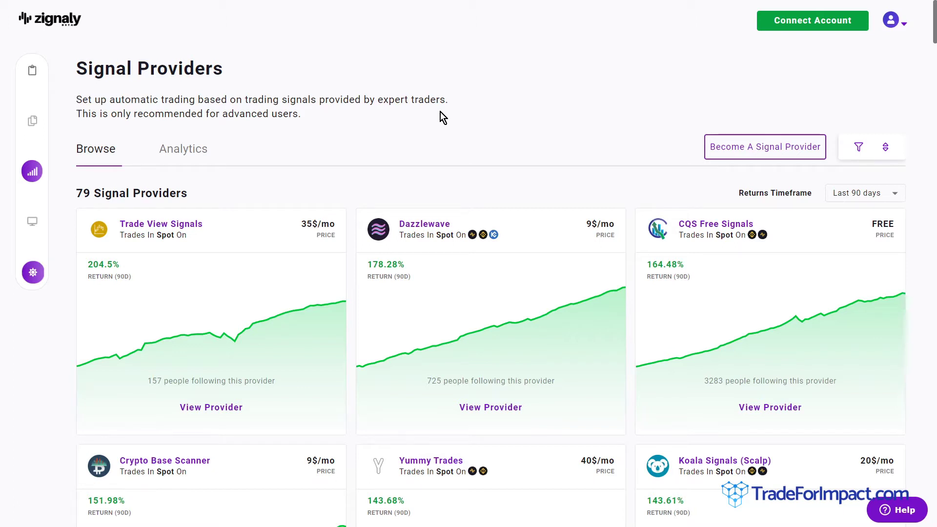
- Open the Trading Terminal, then toggle the site theme to dark and back to light
click(32, 221)
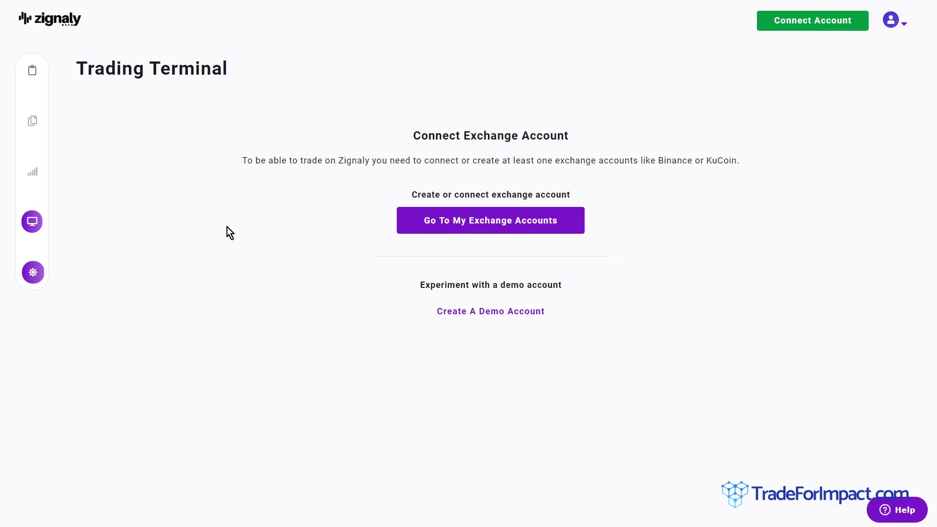
mouse_move(30, 274)
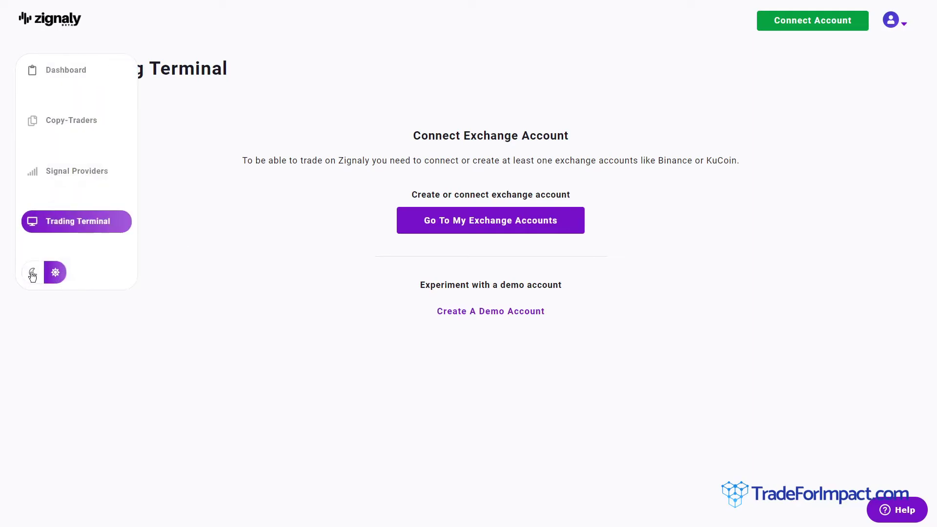
click(33, 273)
click(56, 273)
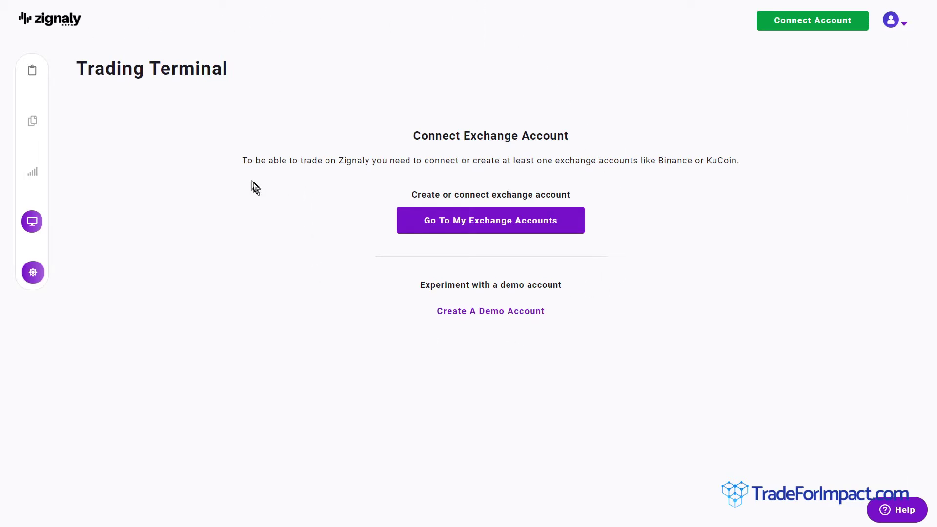
- Choose My Exchange Account from the avatar account menu at top right
click(901, 31)
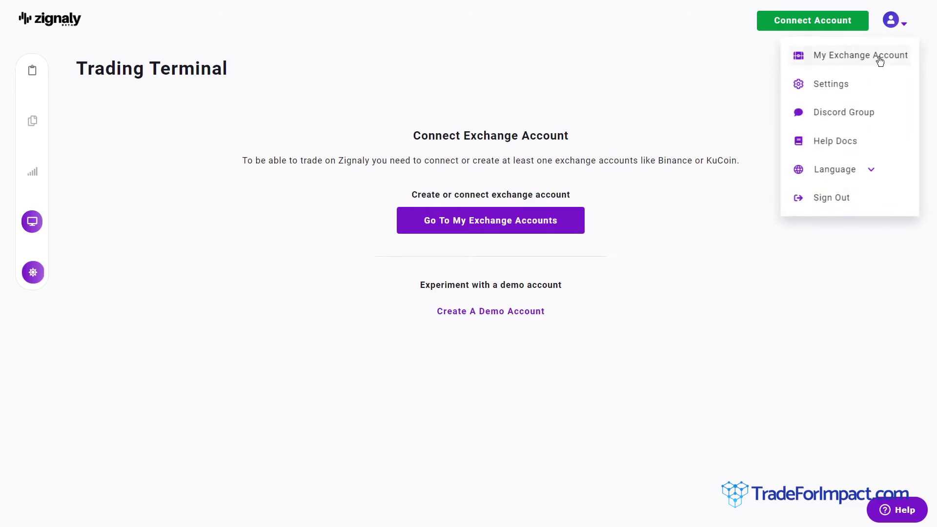
click(880, 61)
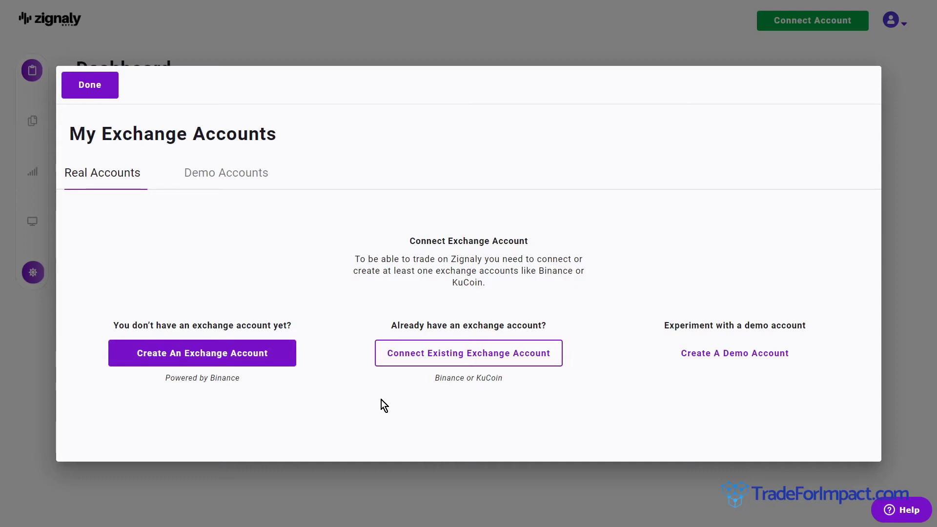
- Connect an existing Binance account named BINANCE-TradeForImpact and continue to the API key step
click(469, 357)
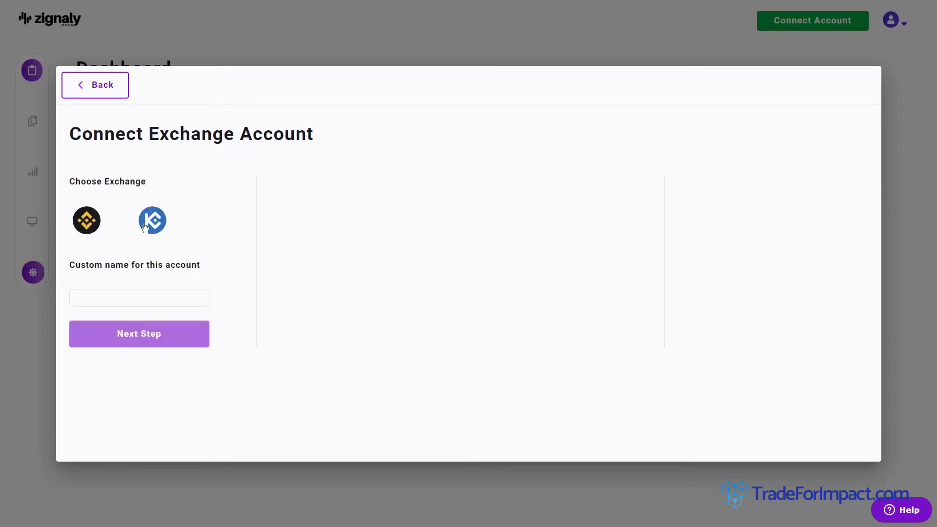
click(89, 218)
click(128, 299)
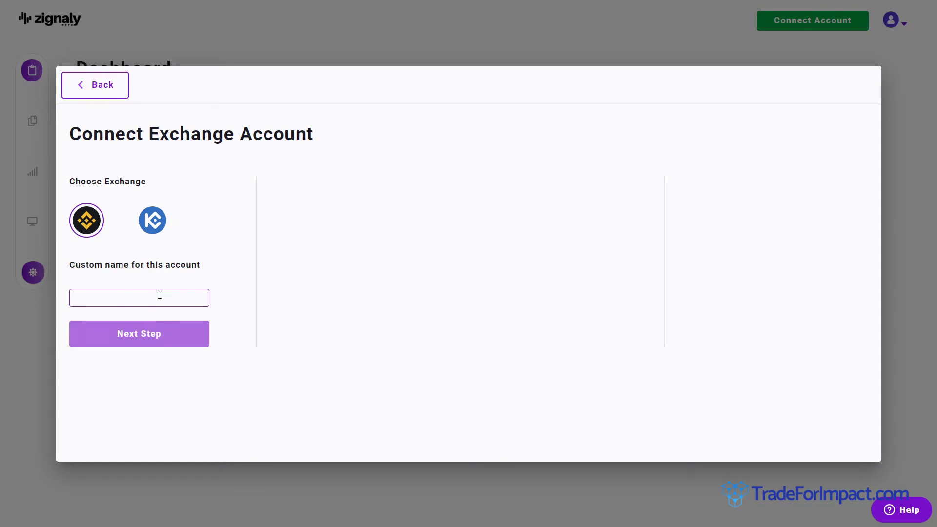
text(BINANCE-TradeFor)
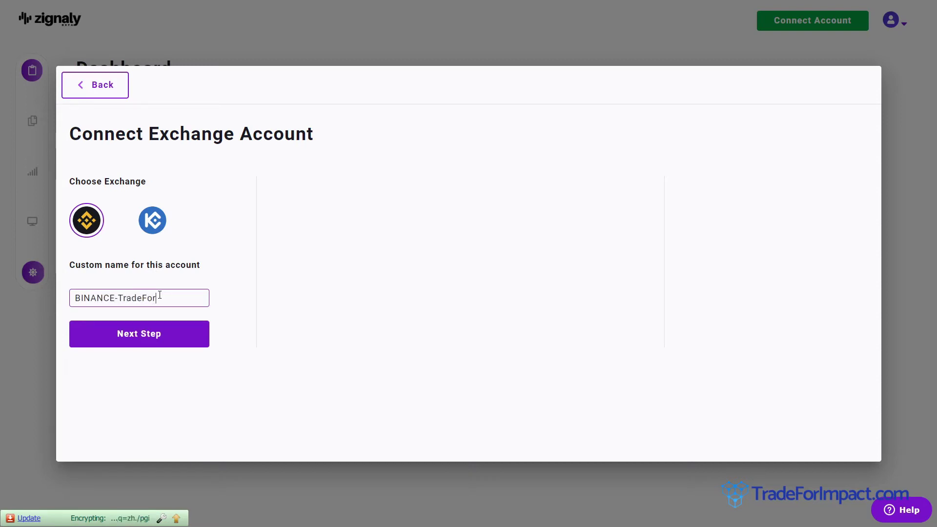
text(Impact)
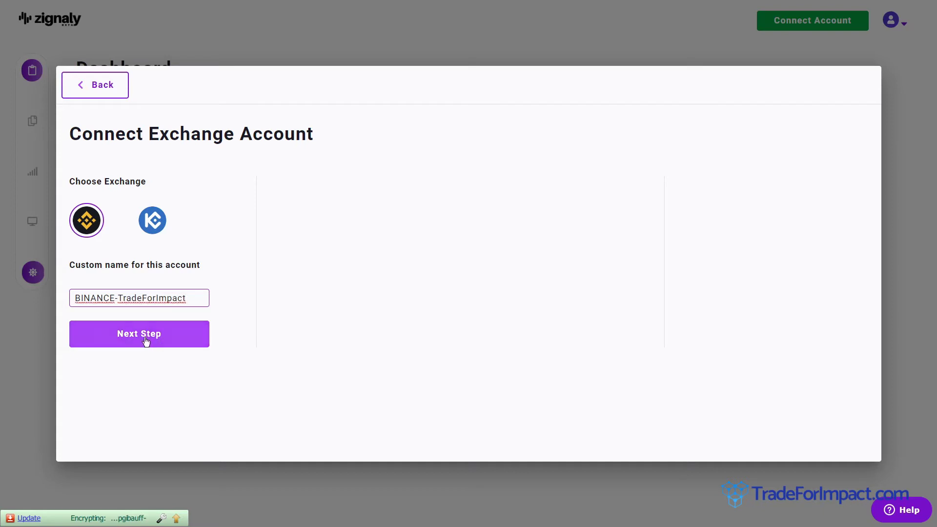
click(145, 341)
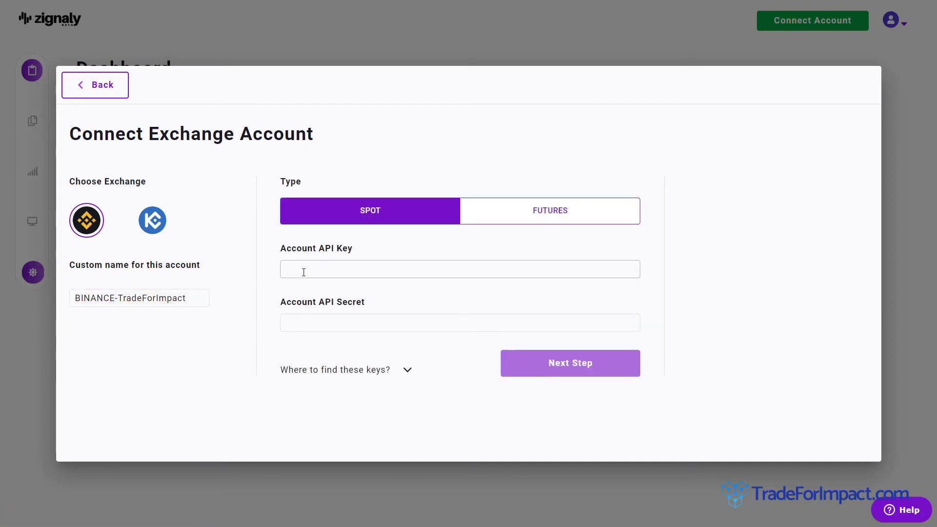
- Choose SPOT trading, dismiss the autofill suggestions, and expand 'Where to find these keys?'
click(364, 221)
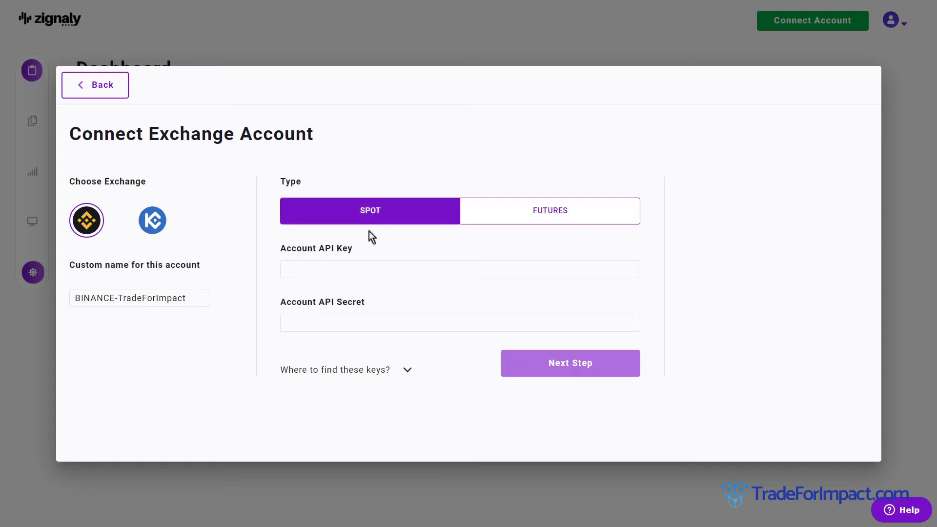
click(364, 270)
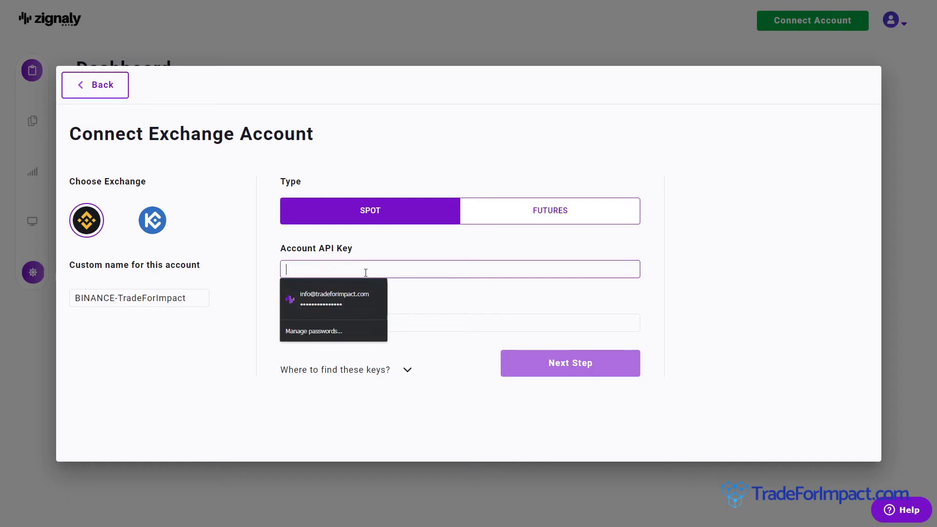
click(380, 250)
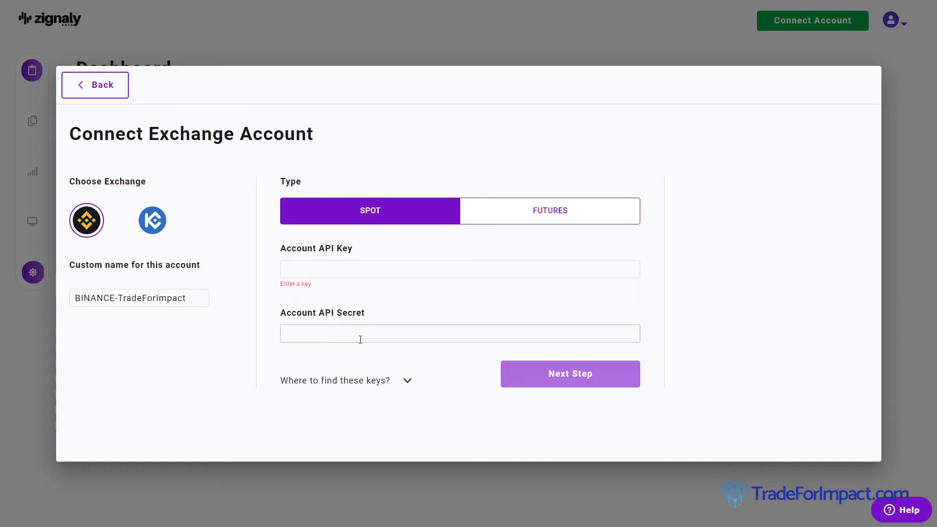
click(364, 380)
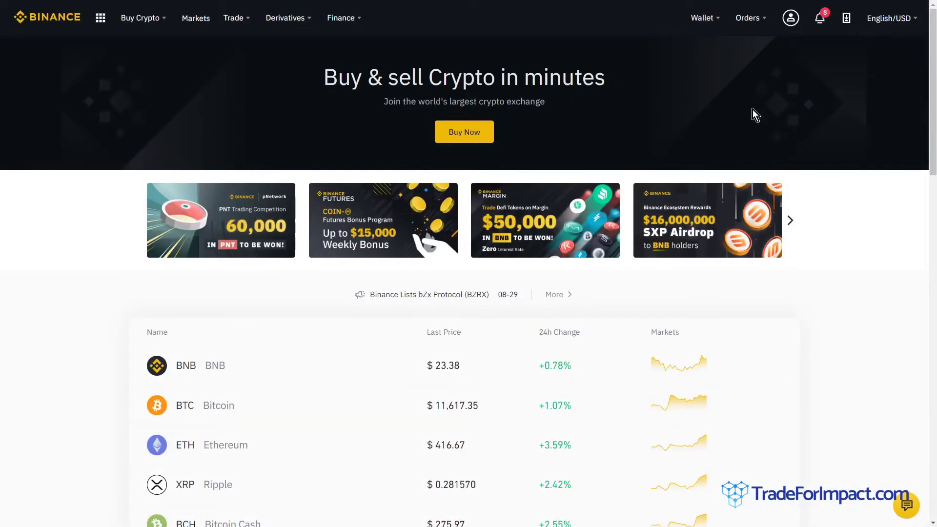
- In Binance API Management, create a new API key labelled ZIGNALY
mouse_move(790, 18)
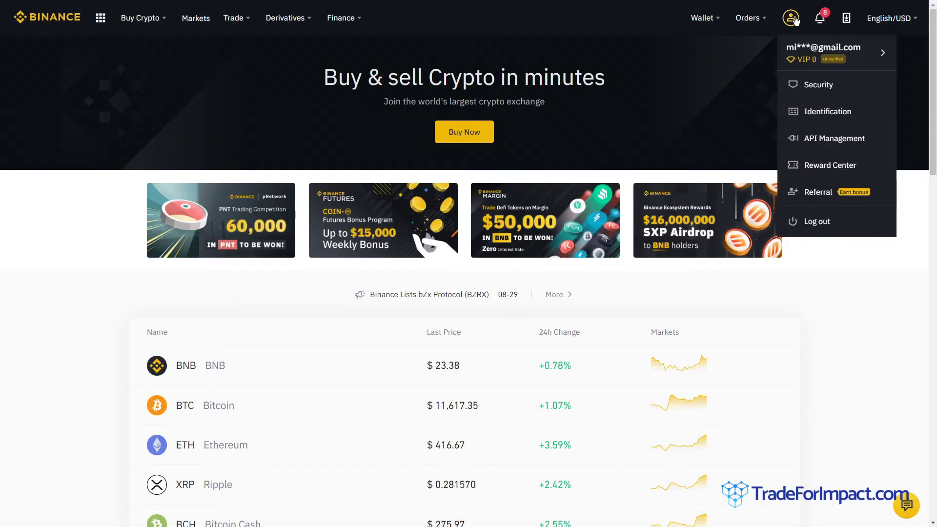
click(828, 139)
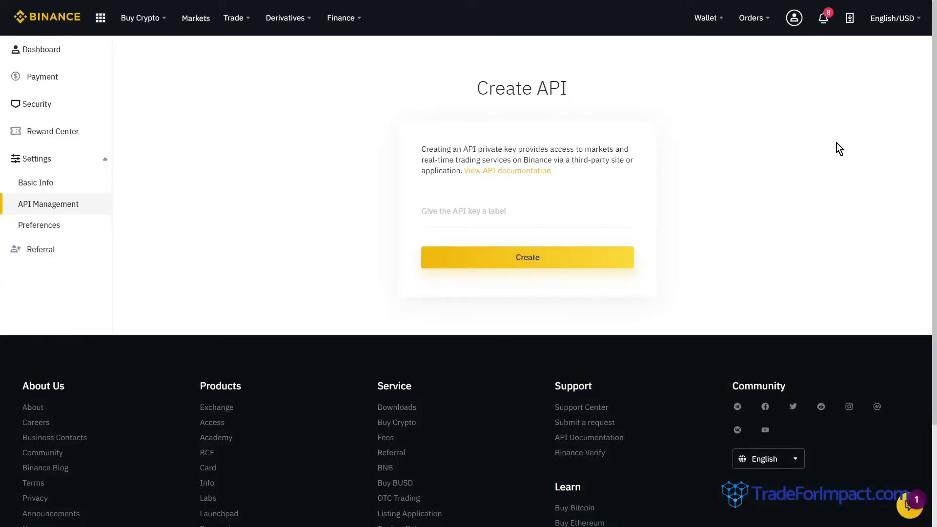
click(502, 214)
text(ZIGNALY)
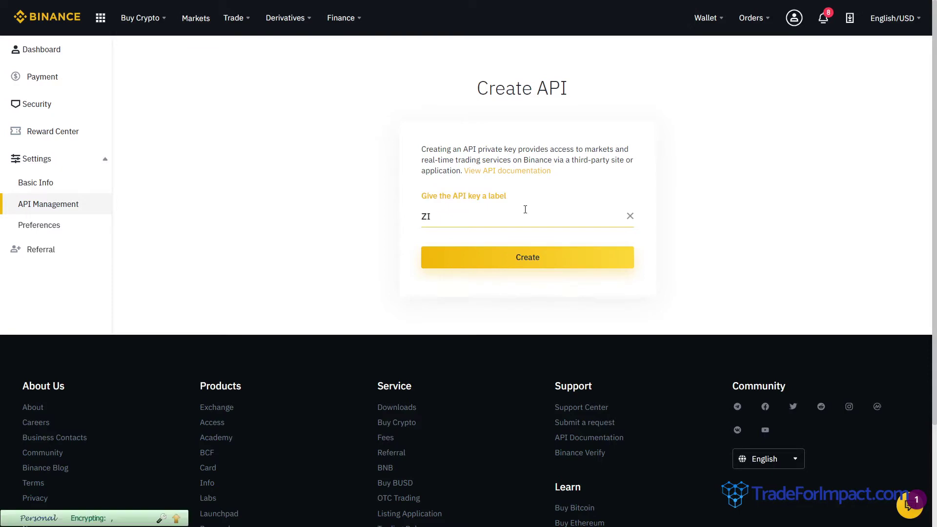
click(518, 257)
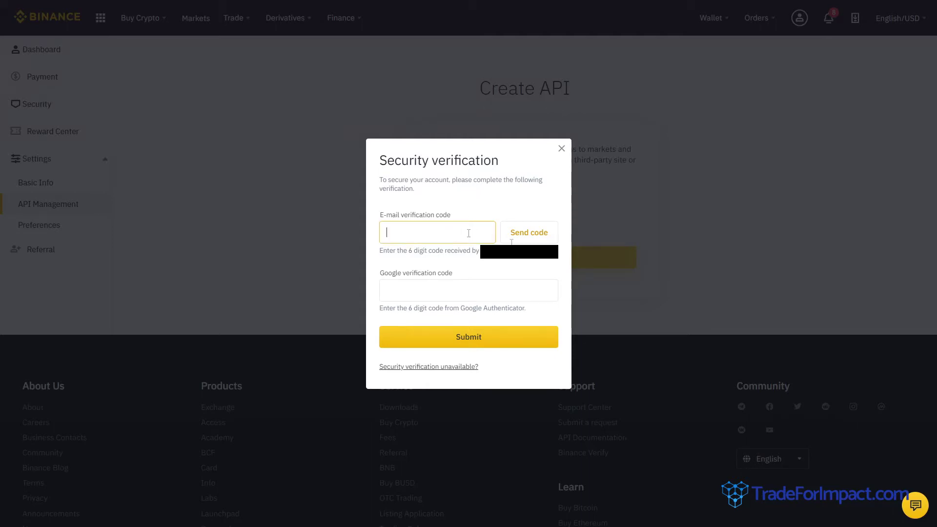
- Confirm the ZIGNALY API key with the e-mailed code and a Google Authenticator code
click(539, 235)
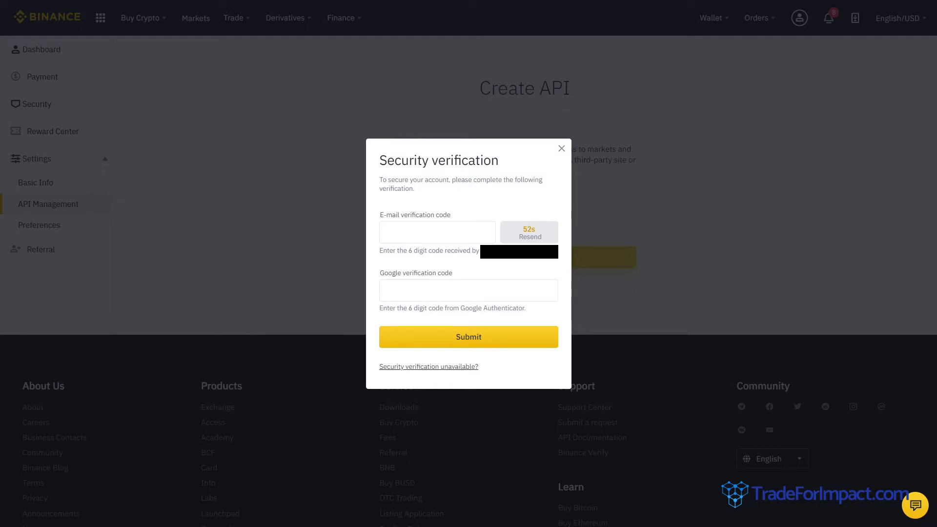
click(436, 233)
click(437, 290)
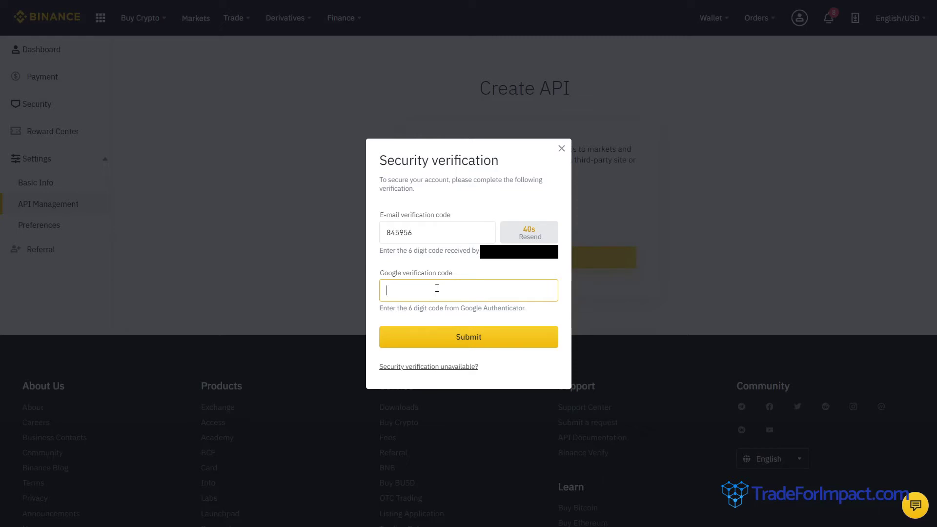
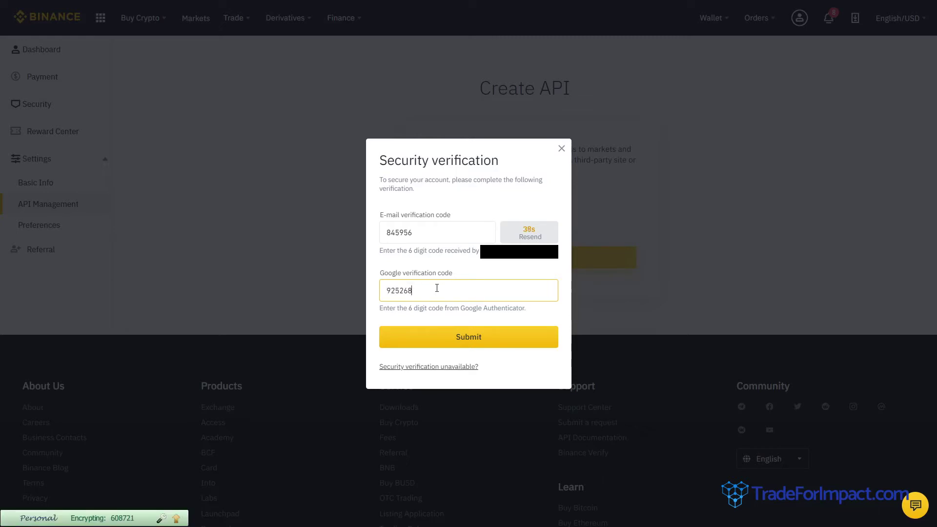
click(441, 331)
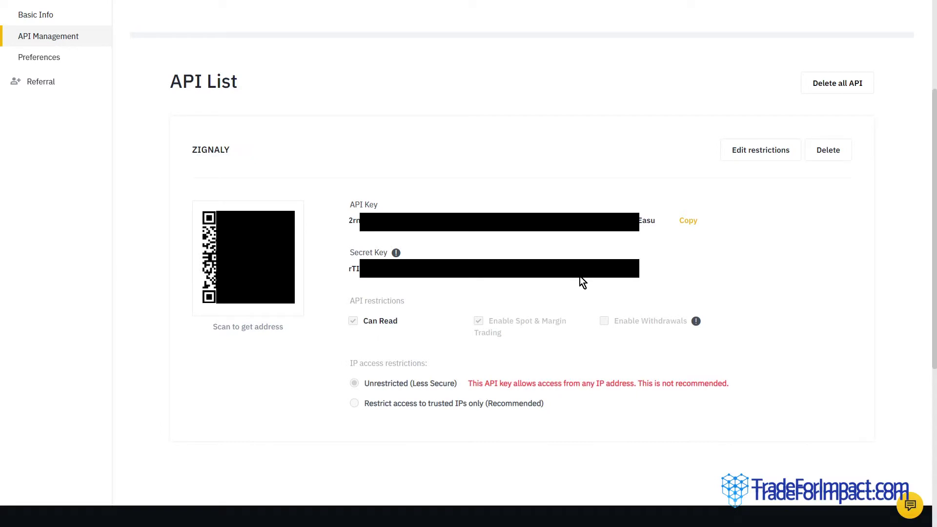
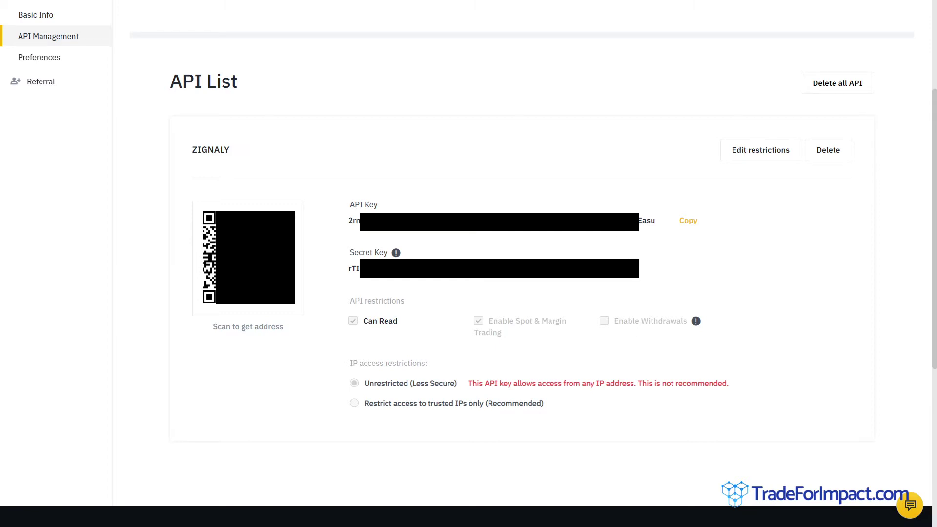
- Copy the ZIGNALY secret key from Binance into the Notepad provider-links document
drag(637, 272, 345, 276)
key(alt+Tab)
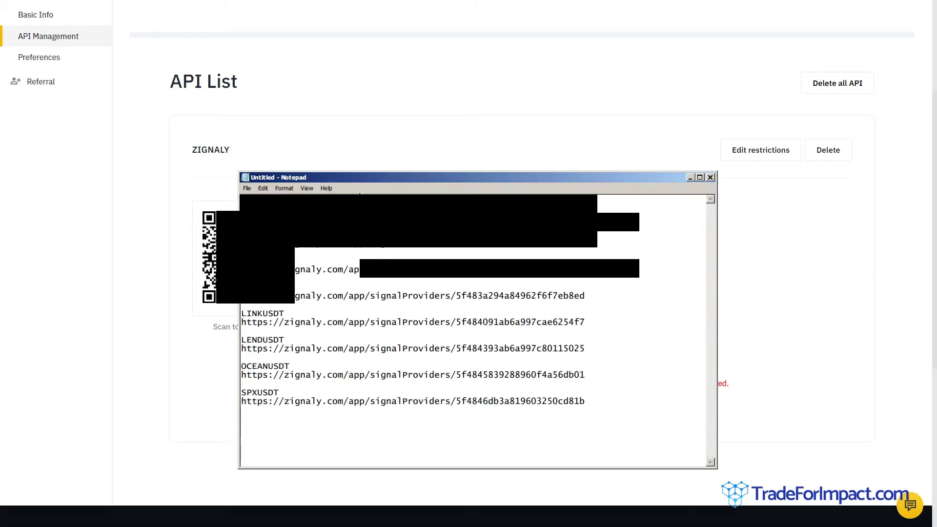
key(ctrl+v)
- Copy the ZIGNALY API key into the notes once, removing the duplicate paste
click(531, 146)
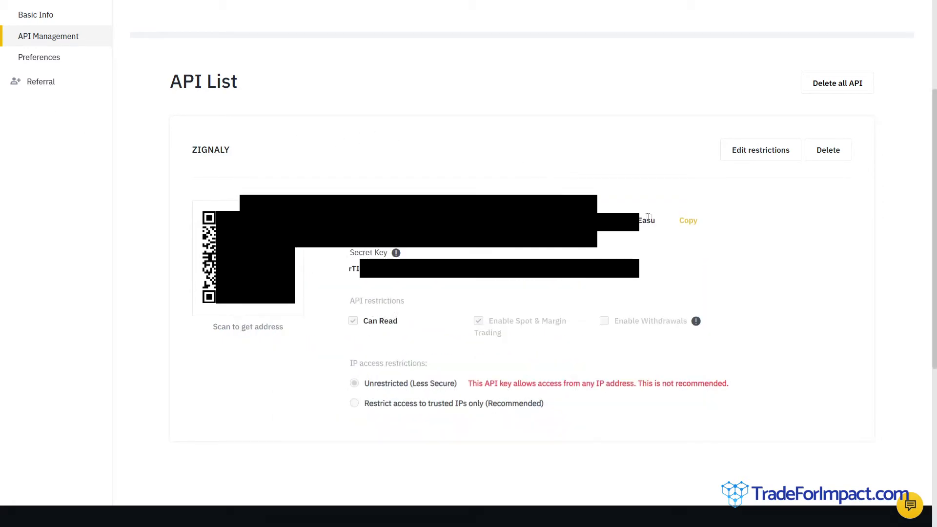
click(686, 221)
key(alt+Tab)
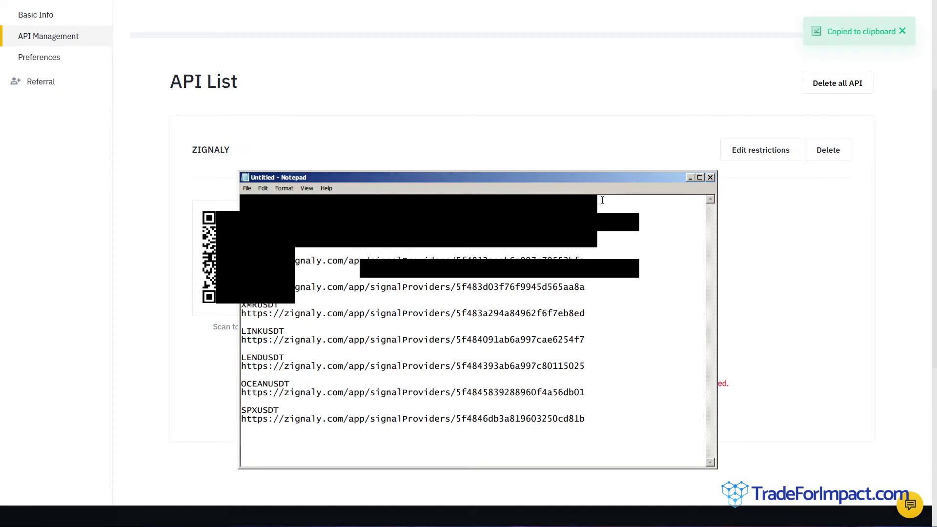
key(ctrl+v)
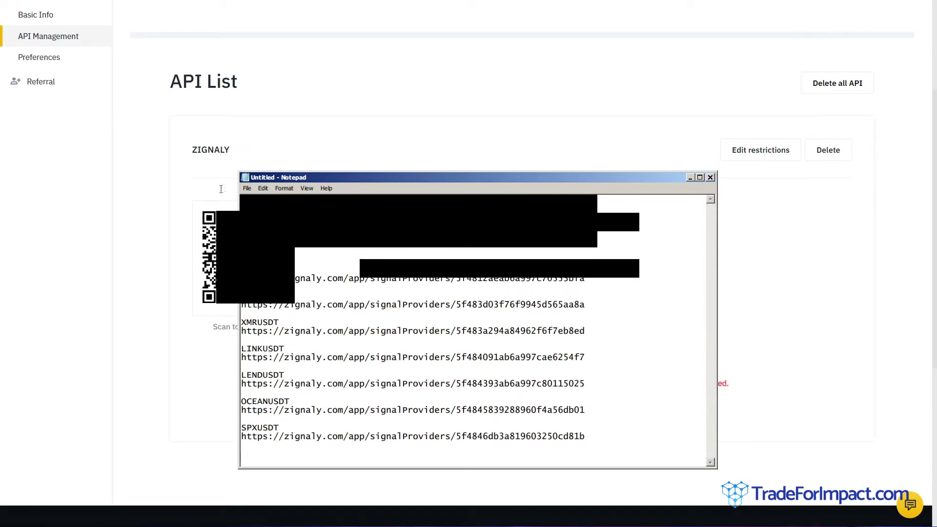
key(ctrl+v)
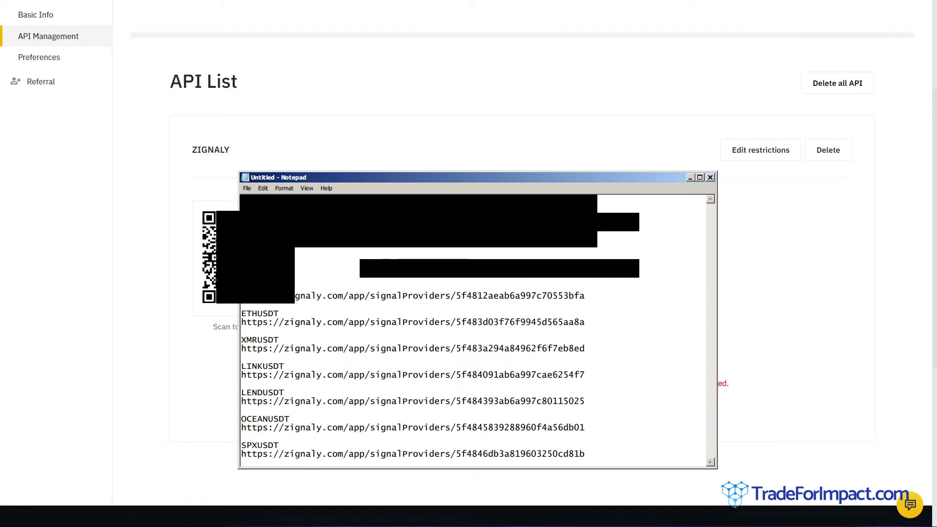
key(BackSpace)
key(BackSpace)
click(561, 124)
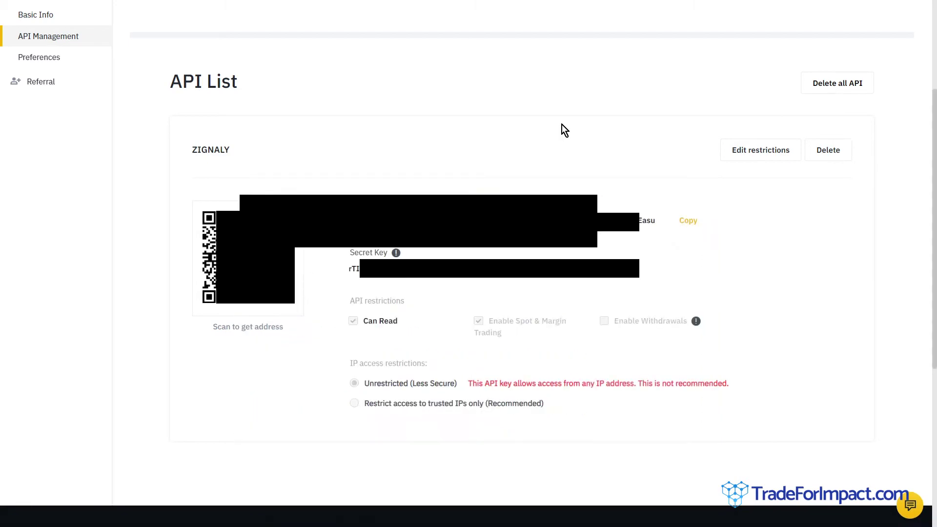
- Fill the Connect Exchange Account form with the saved API key and API secret
key(ctrl+Tab)
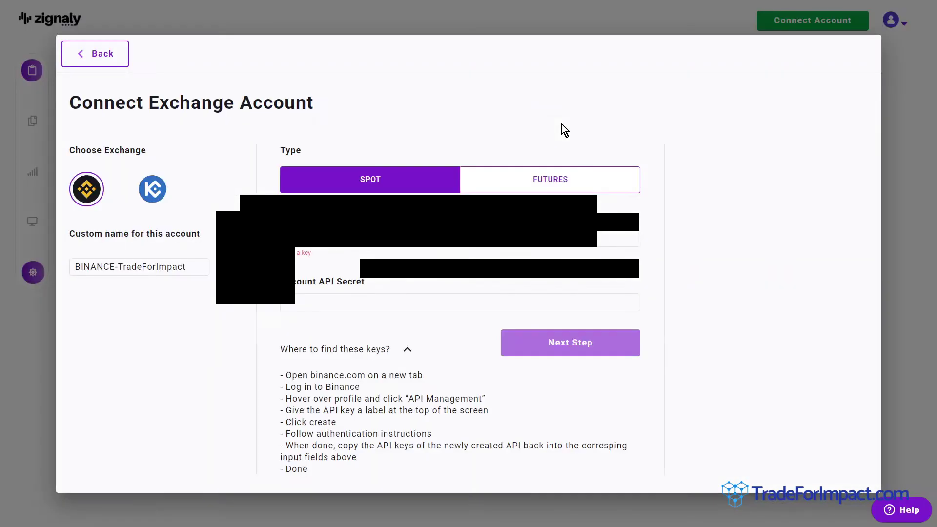
key(alt+Tab)
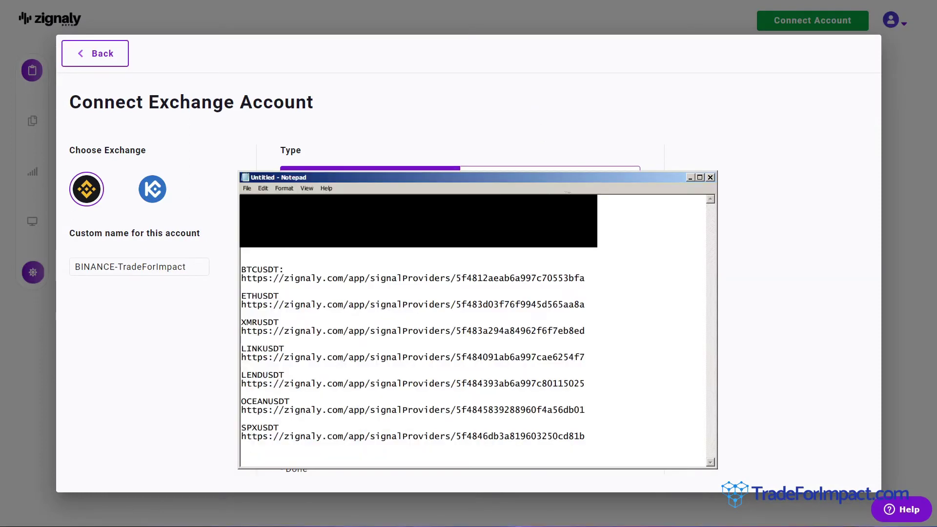
key(alt+Tab)
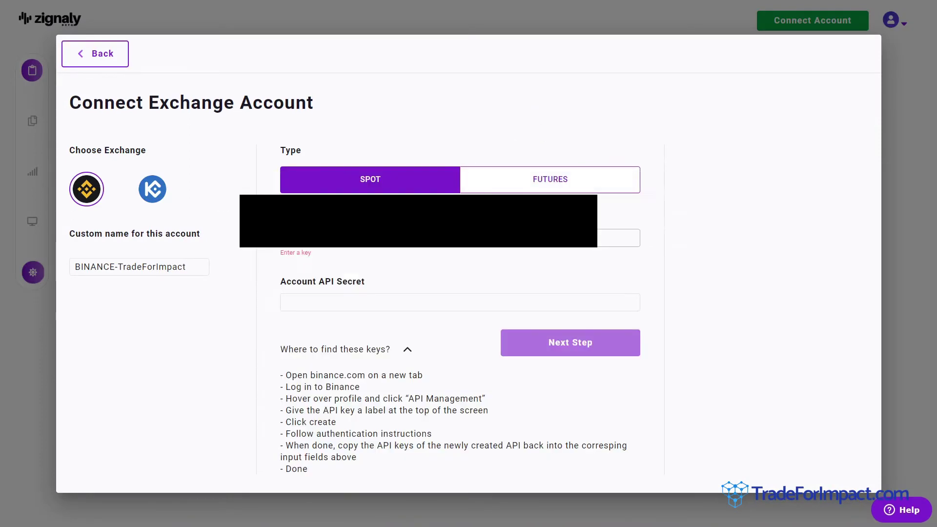
key(alt+Tab)
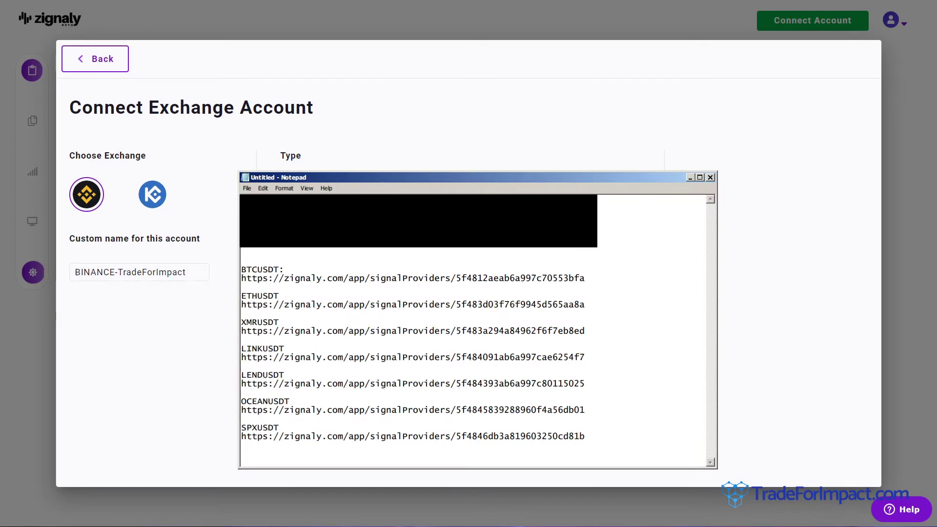
key(alt+Tab)
click(412, 296)
key(ctrl+v)
click(573, 387)
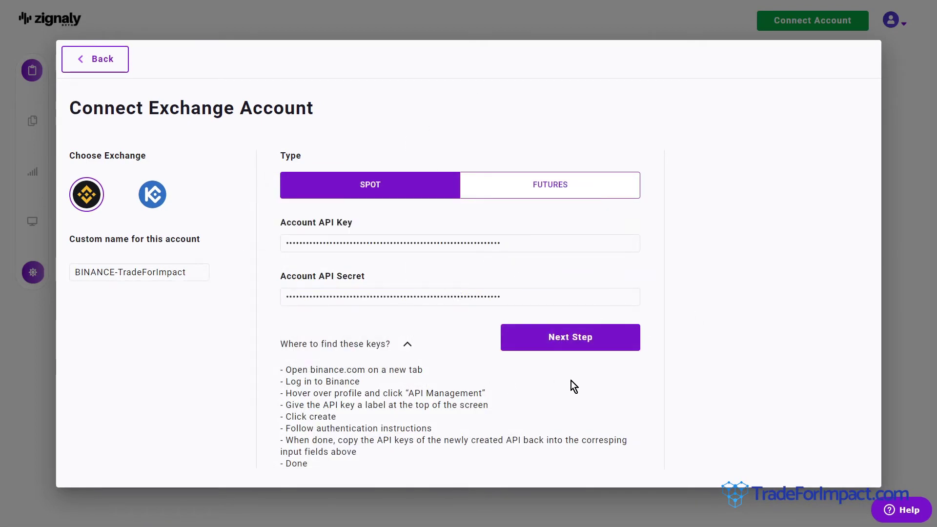
- Submit the BINANCE-TradeForImpact spot connection and close the My Exchange Accounts dialog
click(577, 341)
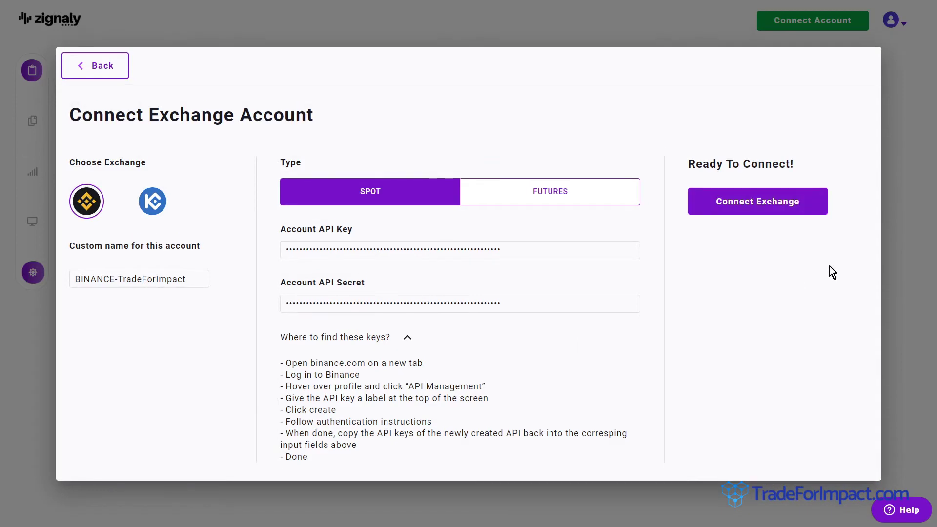
click(753, 204)
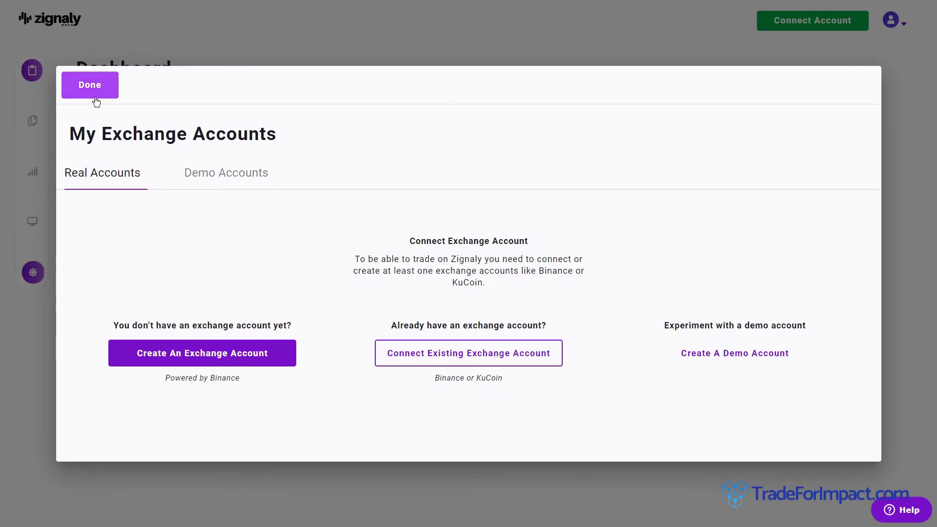
click(95, 88)
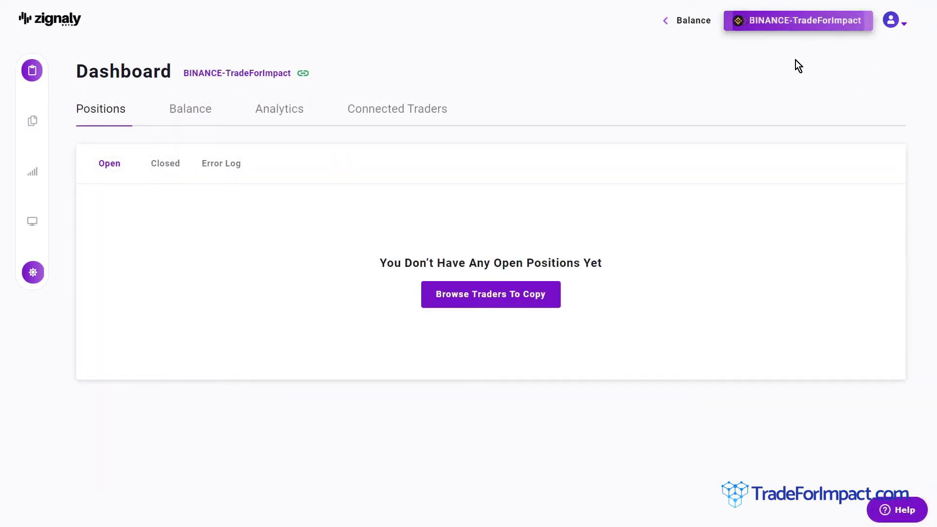
click(198, 110)
scroll(529, 78, down, 2)
scroll(528, 78, up, 2)
click(283, 108)
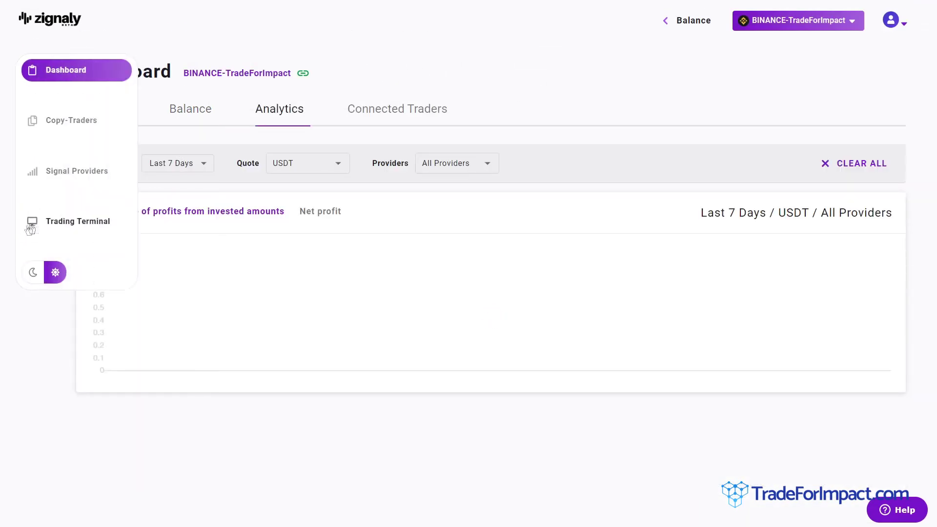
click(58, 225)
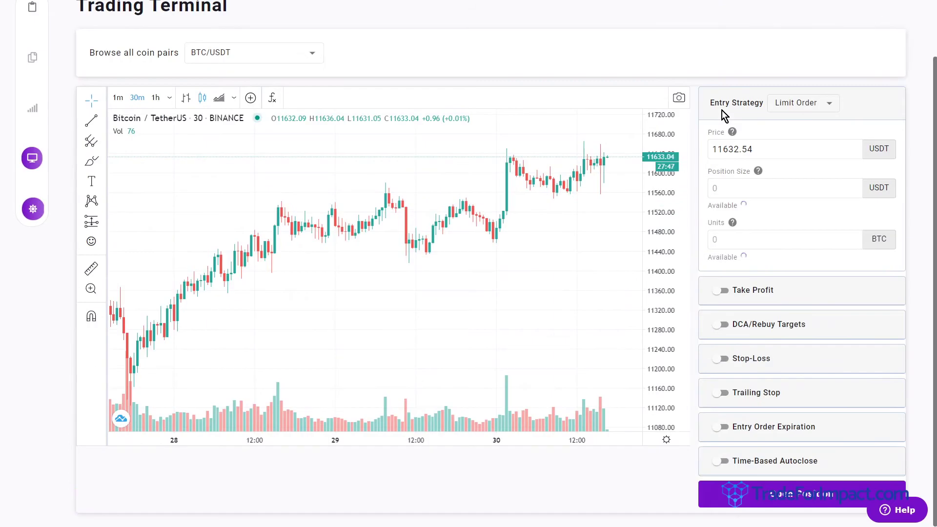
mouse_move(30, 88)
click(57, 70)
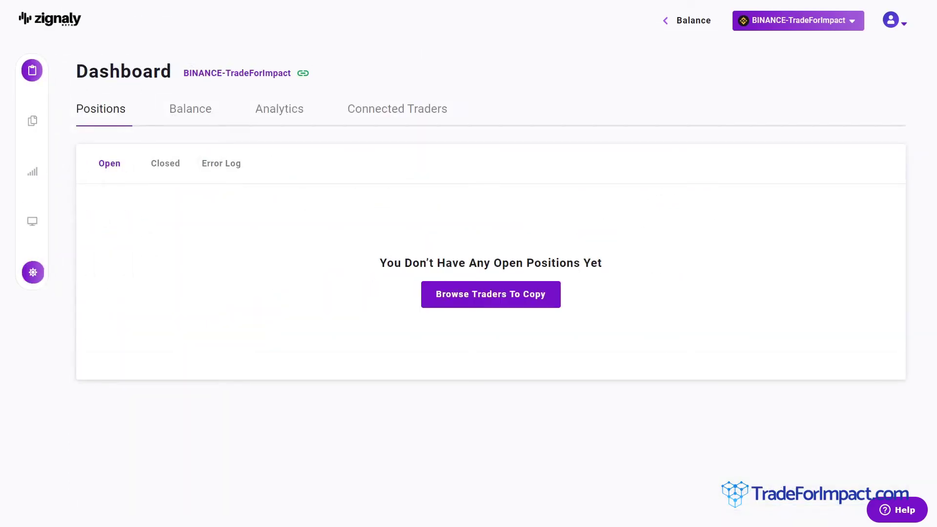
- Open the BTCUSDT provider link from Notepad to load the Btcusdt Tradeforimpact profile
key(alt+Tab)
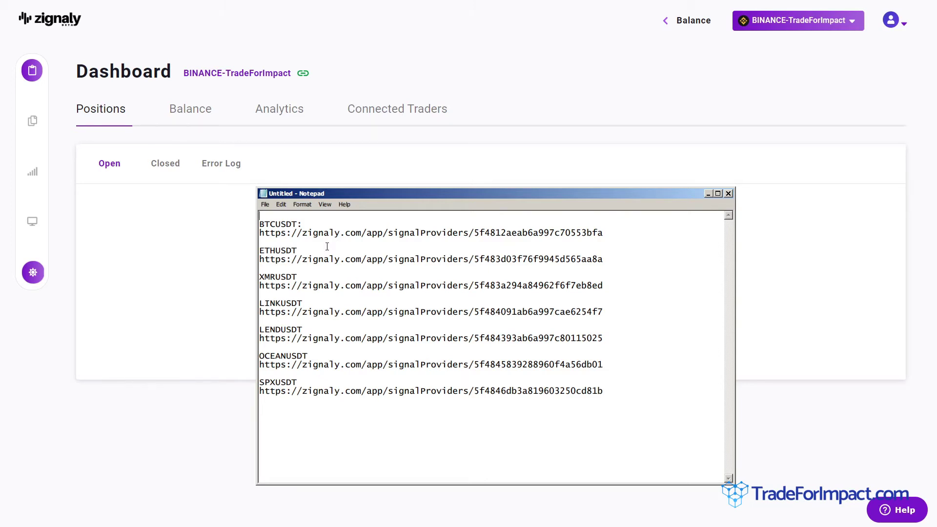
drag(602, 234, 260, 234)
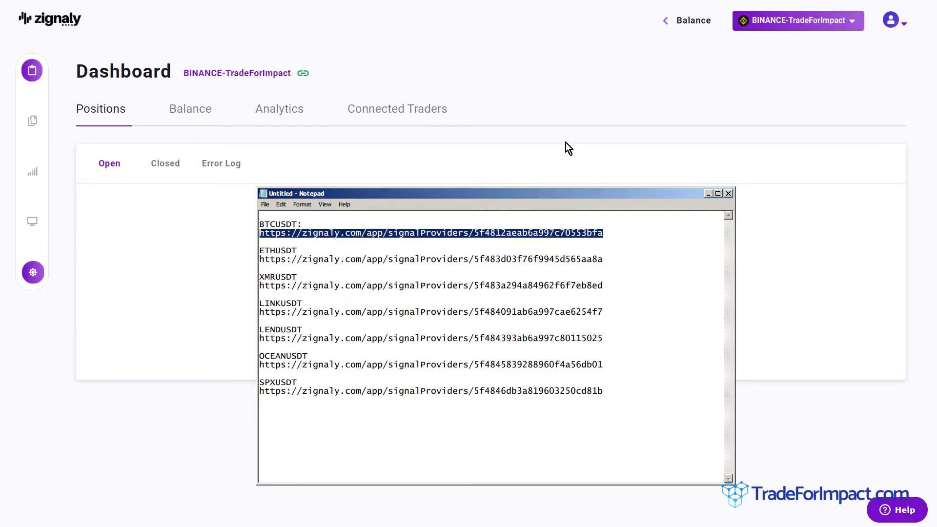
key(alt+Tab)
key(ctrl+l)
key(ctrl+v)
key(Return)
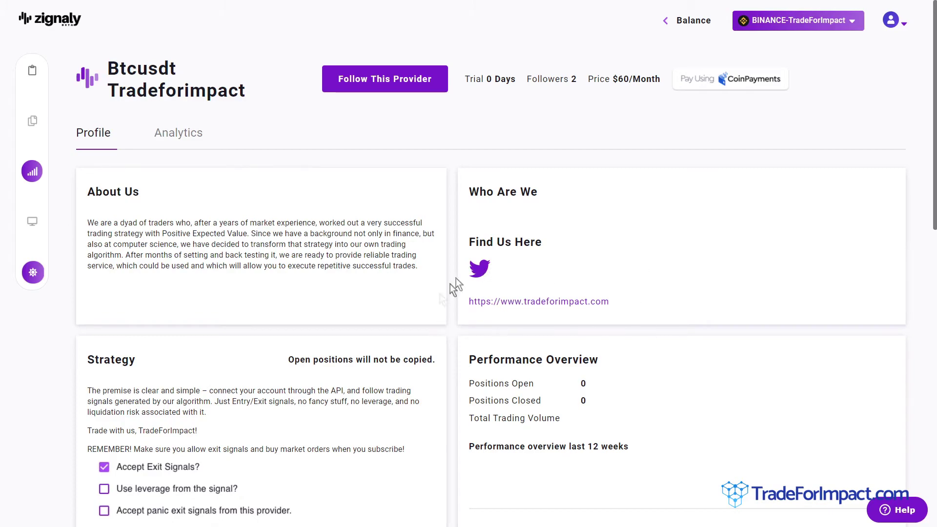
scroll(438, 324, down, 5)
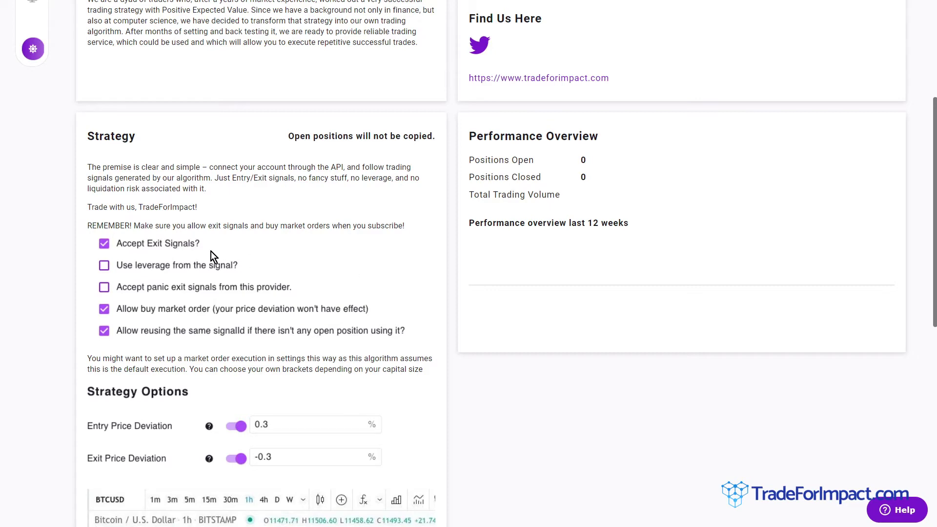
scroll(83, 288, down, 1)
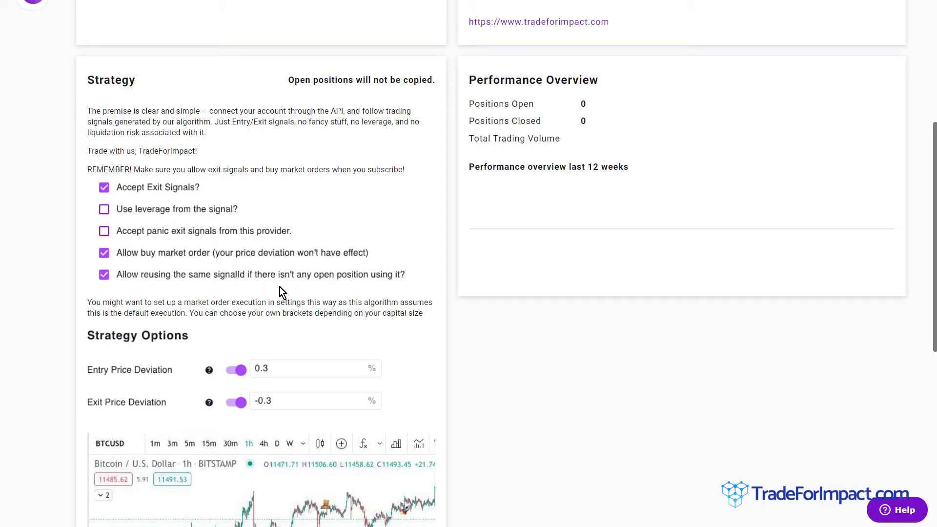
scroll(440, 269, down, 2)
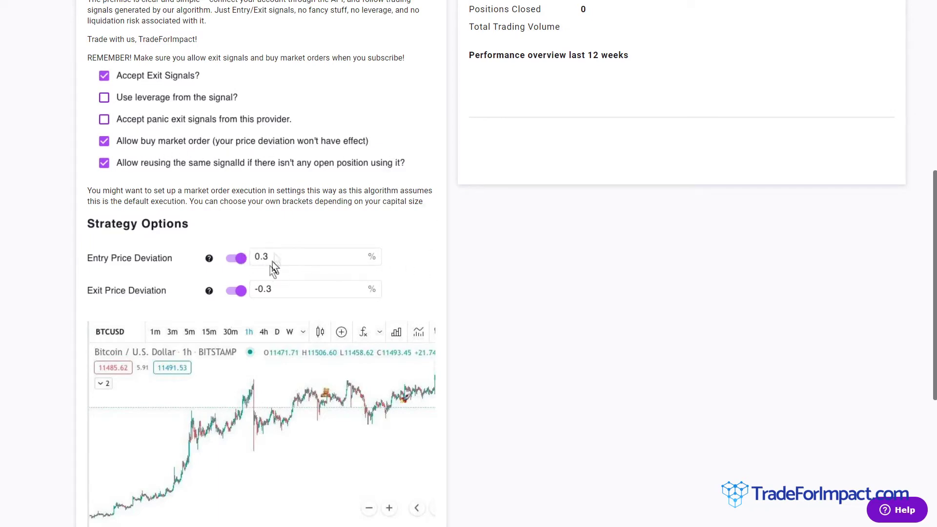
scroll(426, 265, down, 5)
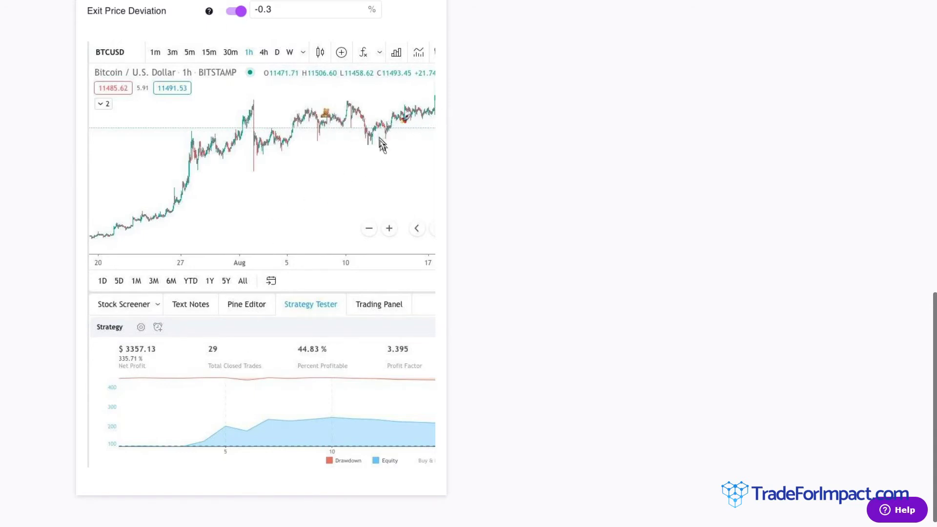
scroll(411, 118, up, 1)
scroll(411, 122, down, 1)
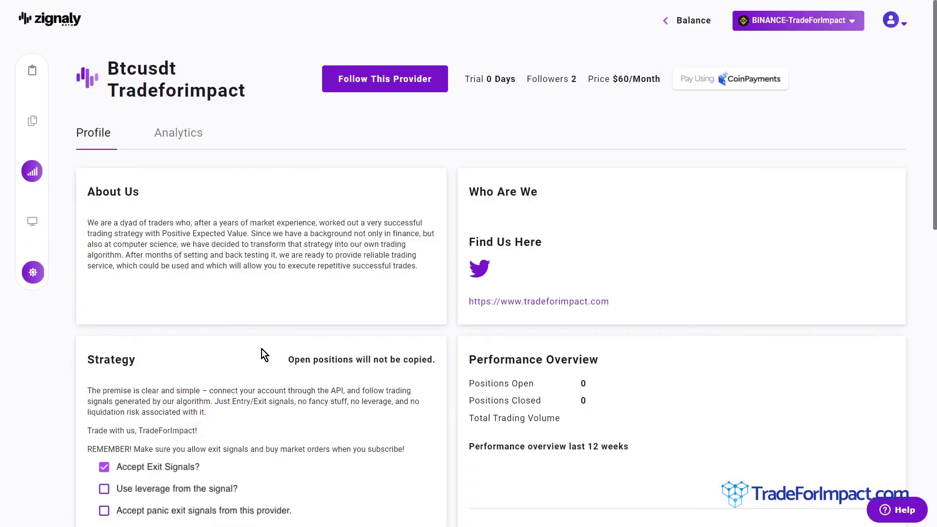
- Choose to pay the $60/month provider fee with CoinPayments from the disclaimer
click(718, 80)
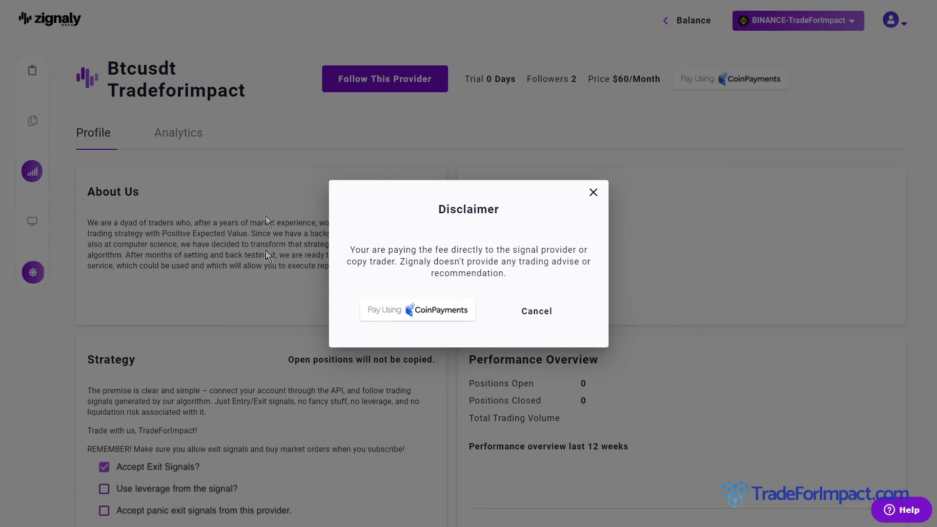
click(414, 311)
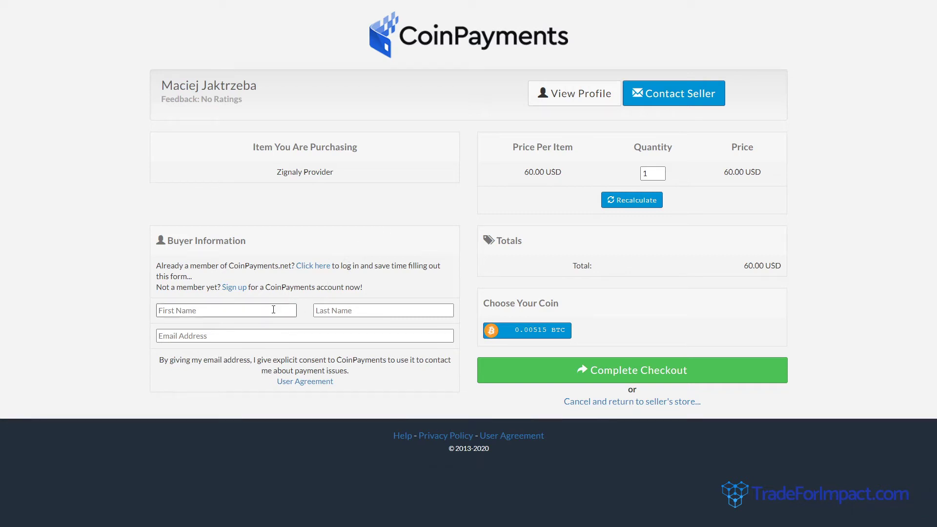
- Sign in to CoinPayments, pick BTC as the coin and complete the checkout
click(247, 310)
click(337, 310)
click(522, 333)
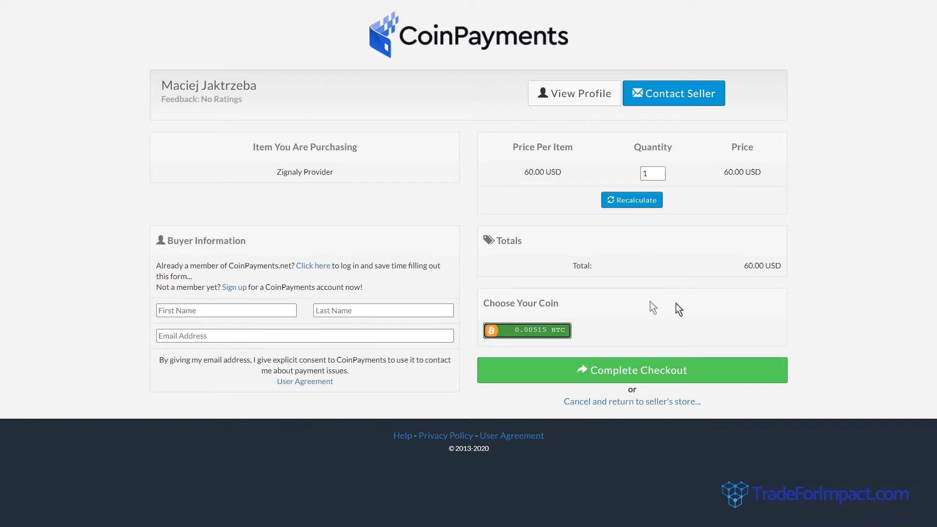
click(312, 267)
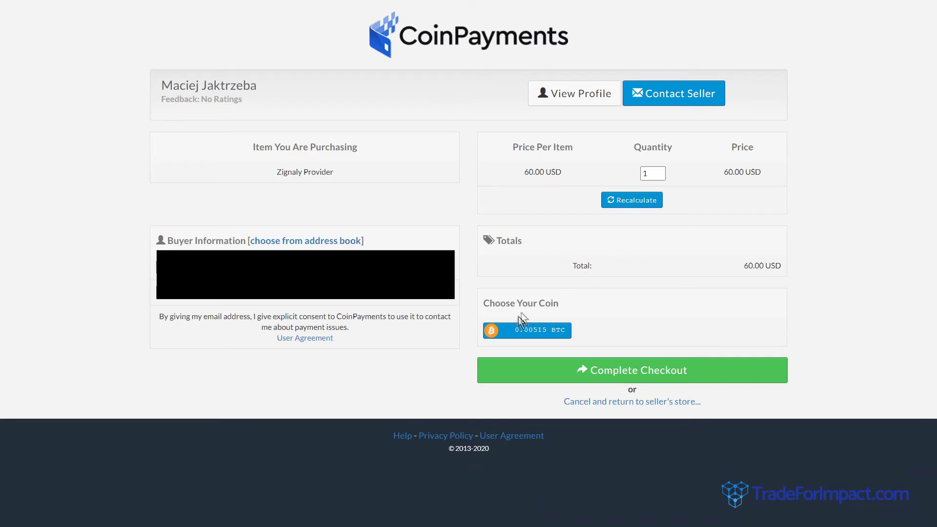
click(524, 332)
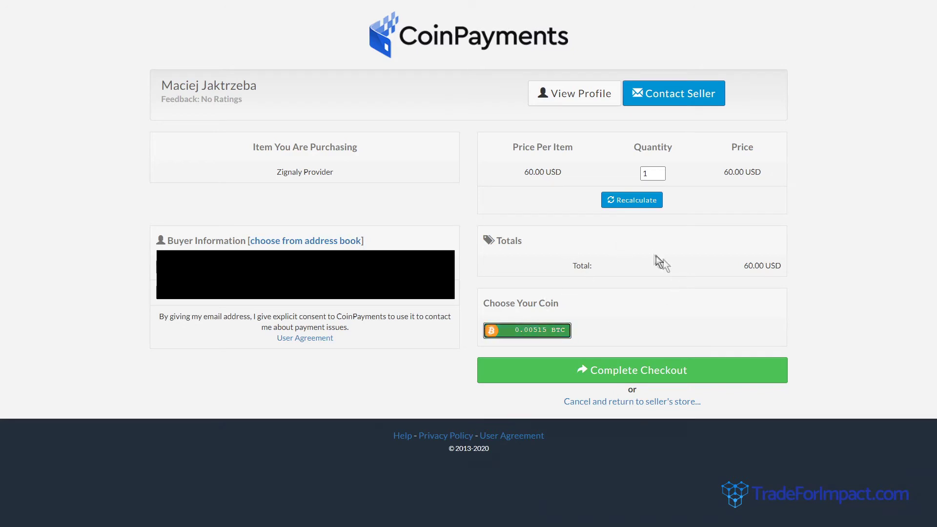
click(616, 366)
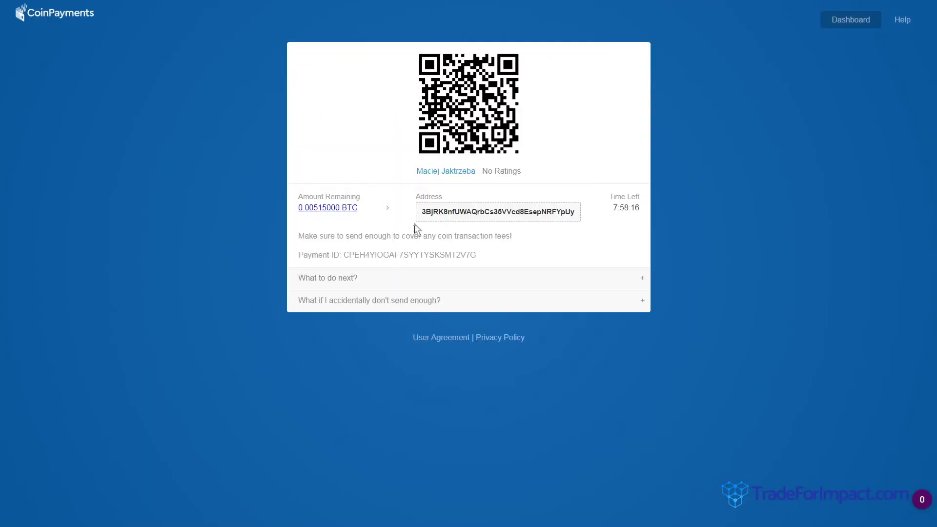
drag(372, 206, 297, 207)
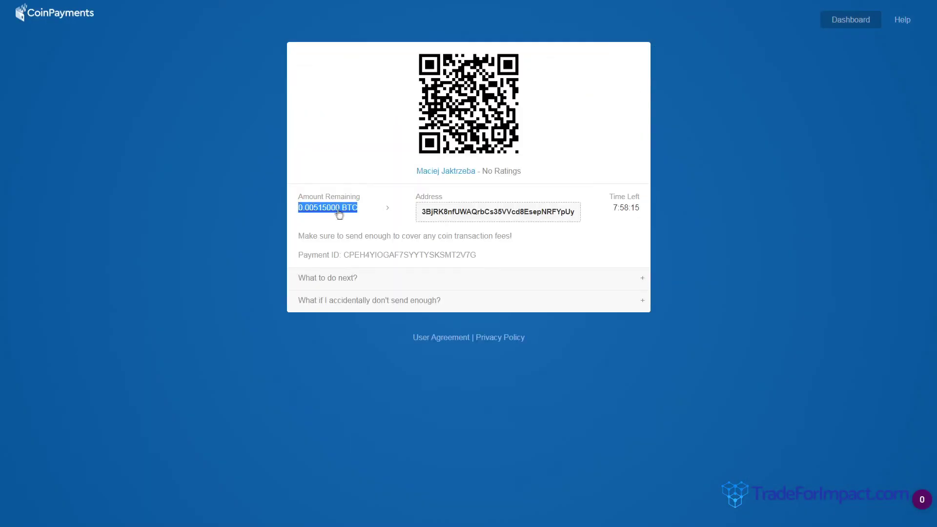
click(371, 209)
drag(365, 209, 297, 207)
click(370, 215)
drag(576, 214, 421, 212)
right_click(440, 213)
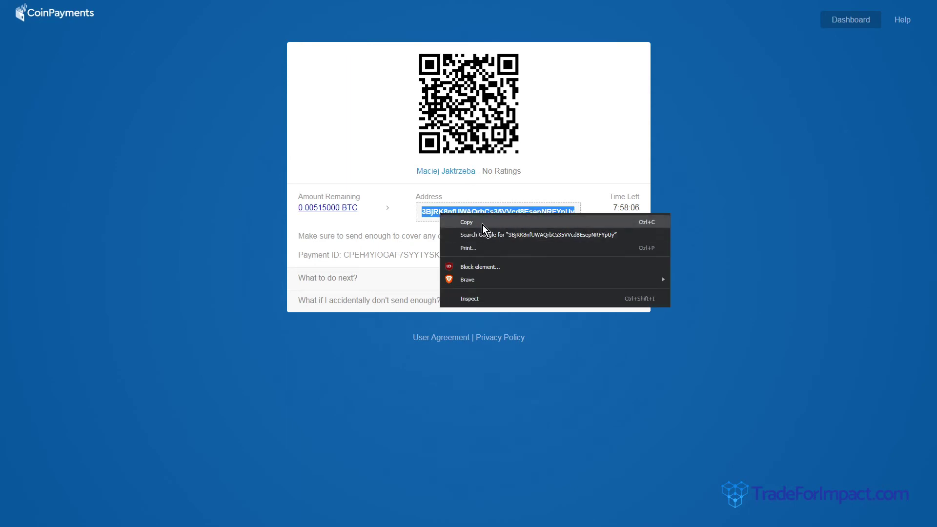
click(482, 225)
click(633, 171)
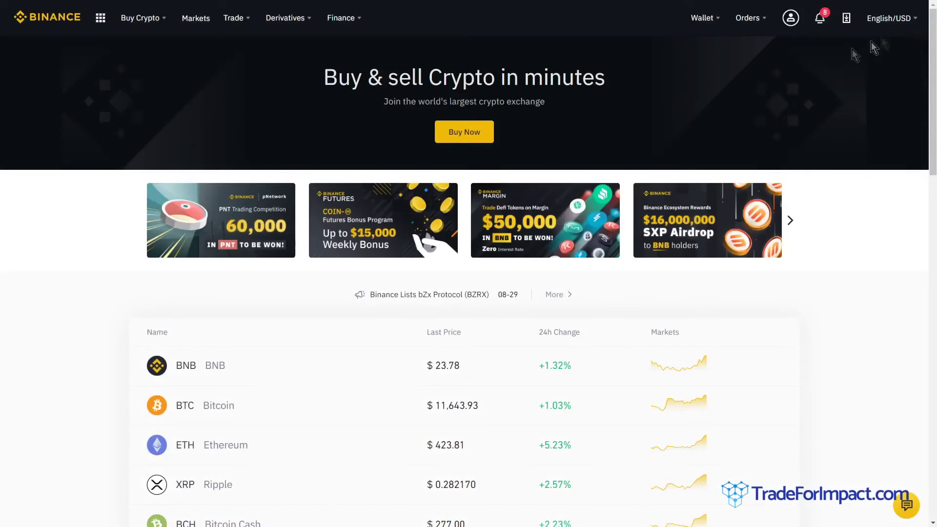
- Go to Wallet Overview and start a BTC withdrawal from the Spot row
mouse_move(765, 14)
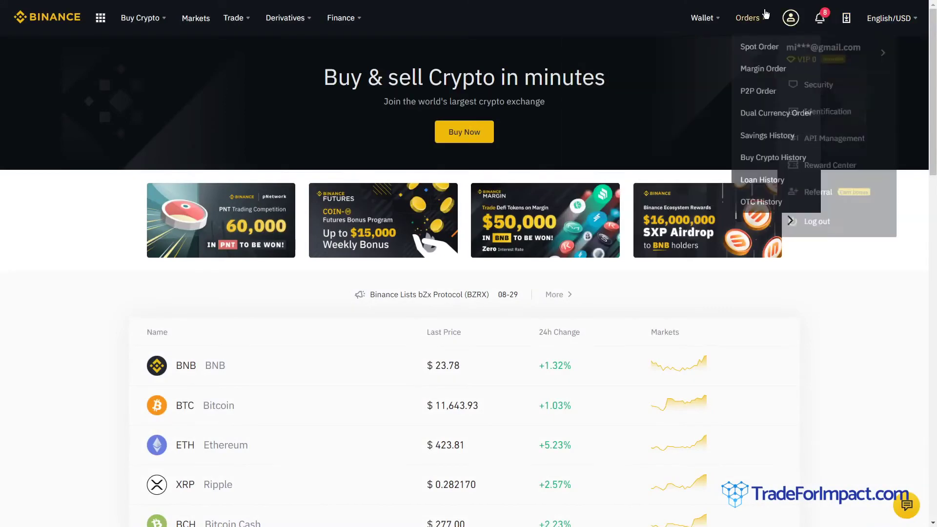
mouse_move(708, 19)
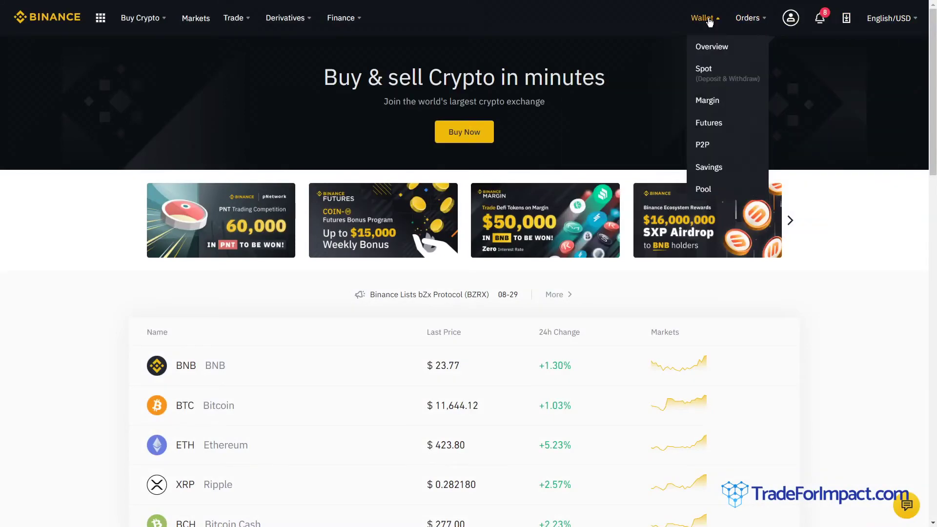
click(712, 45)
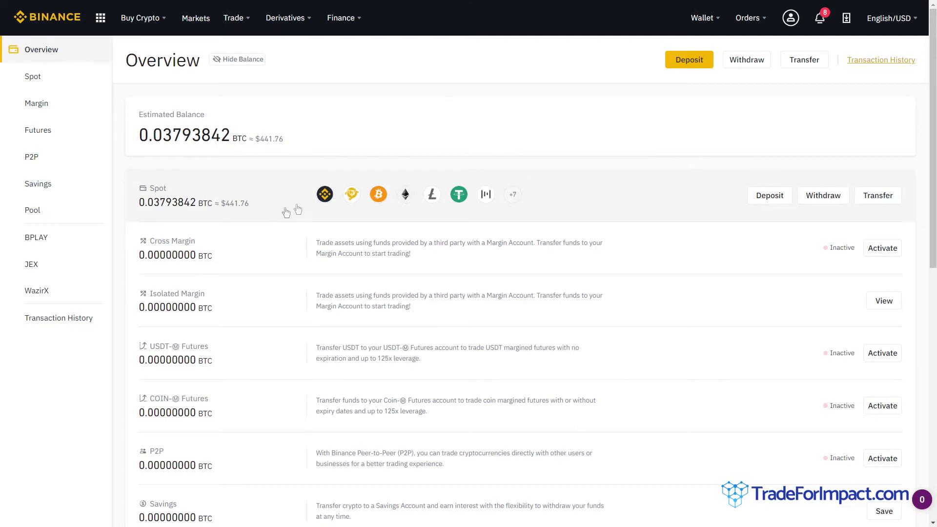
click(820, 195)
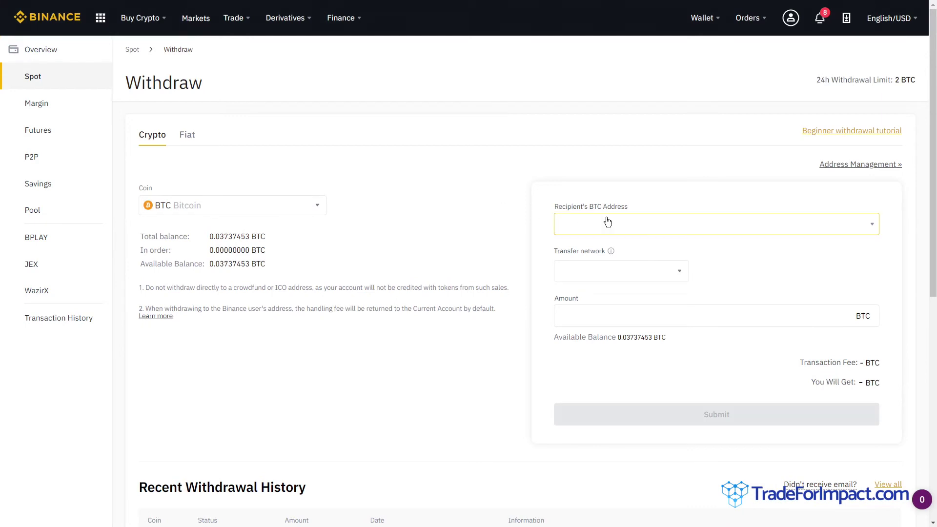
- Paste the CoinPayments address as recipient and enter a first withdrawal amount of 0.00515
key(ctrl+v)
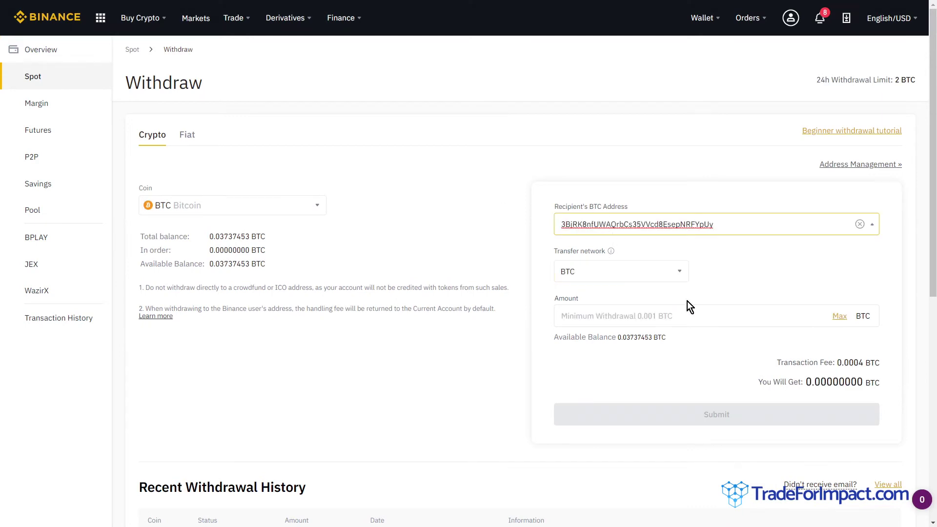
click(694, 308)
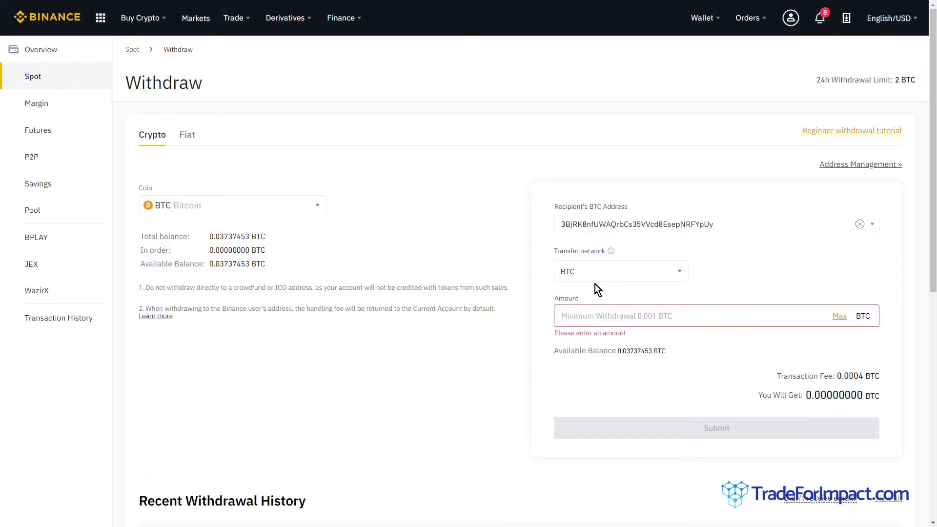
text(0.00515)
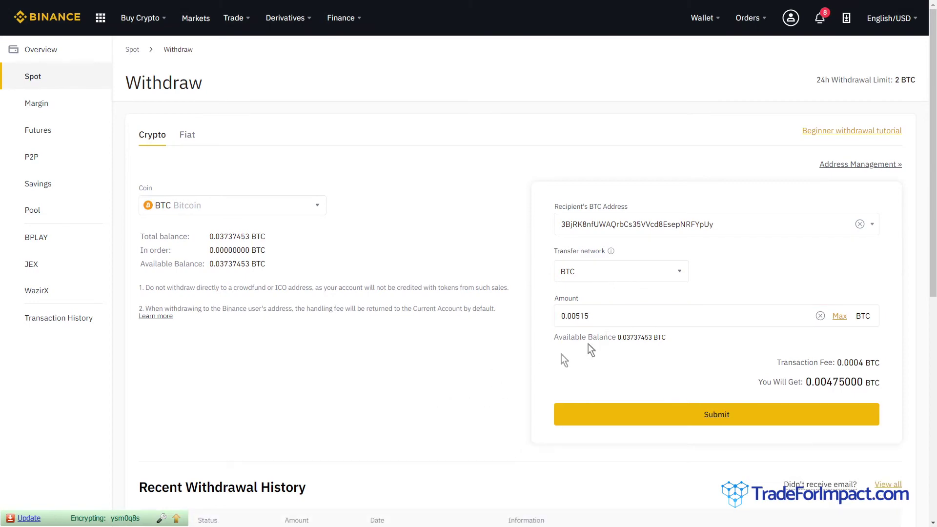
scroll(590, 350, down, 2)
drag(863, 253, 837, 252)
click(862, 253)
click(609, 200)
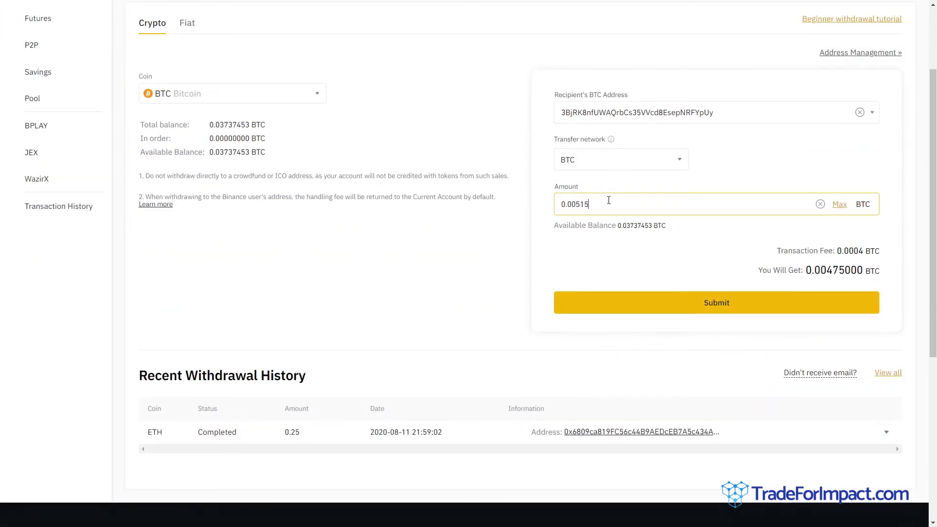
key(BackSpace)
text(9)
click(610, 239)
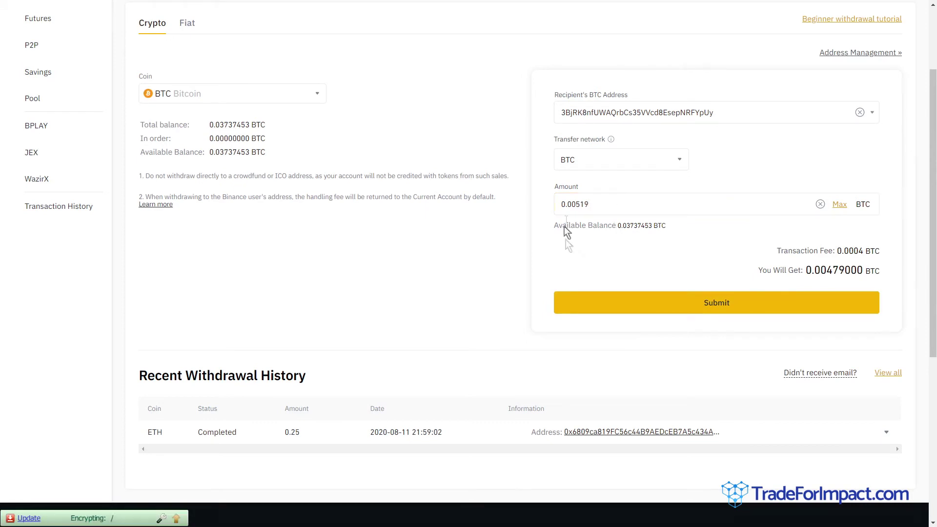
- Correct the withdrawal amount to 0.00555 BTC to cover the 0.0004 fee
click(634, 197)
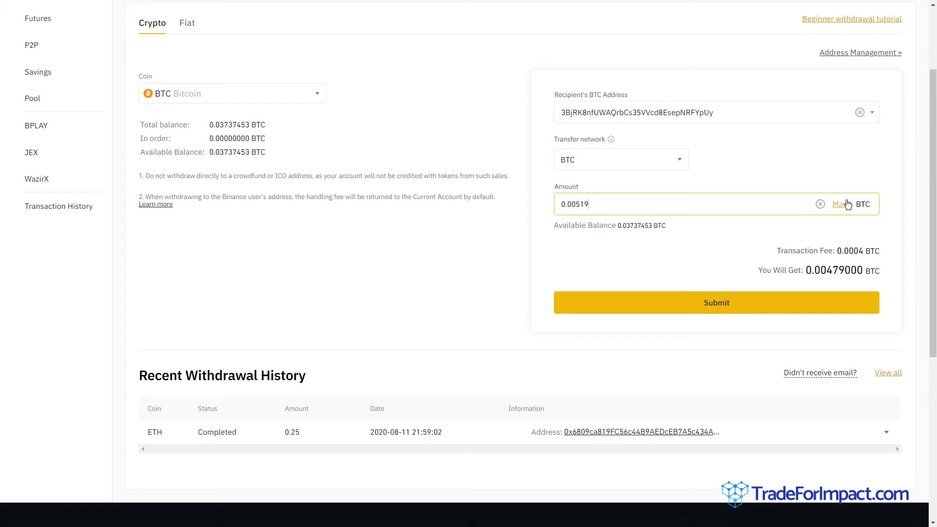
scroll(814, 200, up, 1)
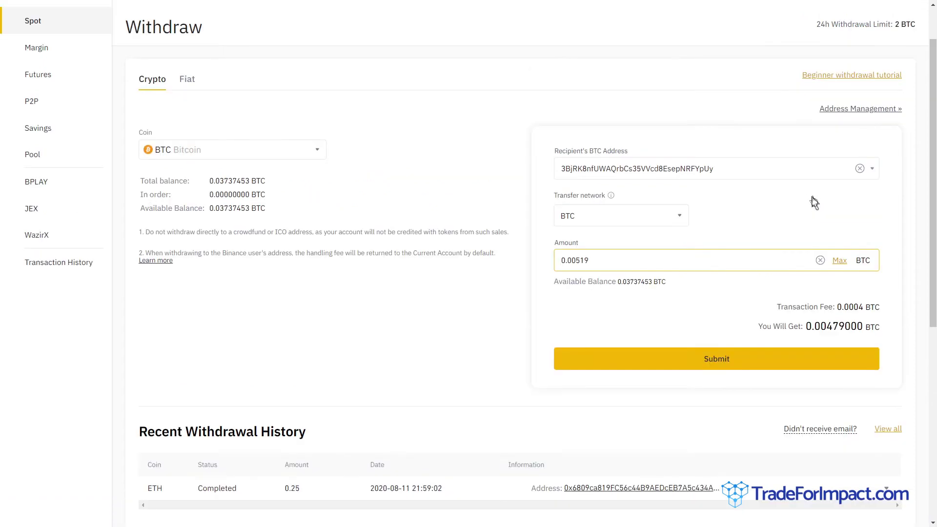
click(829, 283)
click(605, 261)
key(BackSpace)
key(BackSpace)
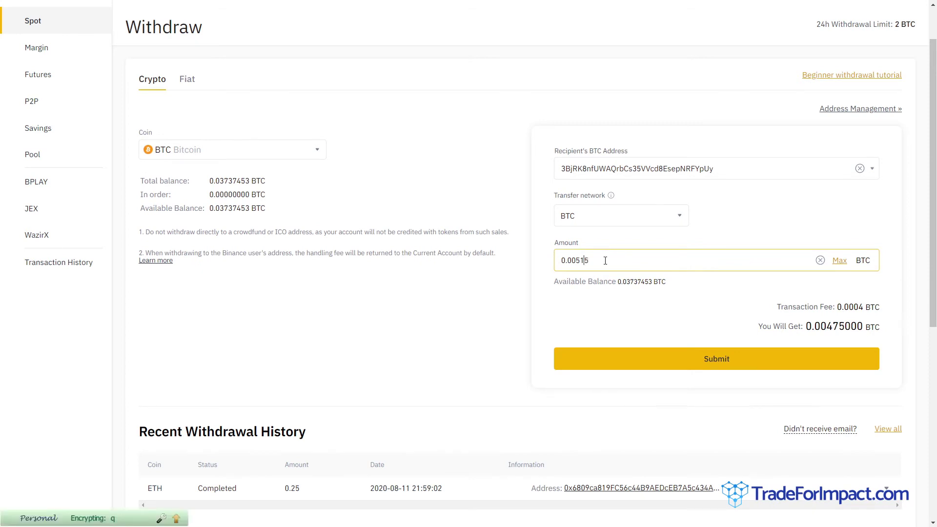
text(55)
click(616, 320)
- Confirm You Will Get shows 0.00515000 BTC and submit the withdrawal
drag(863, 326, 805, 326)
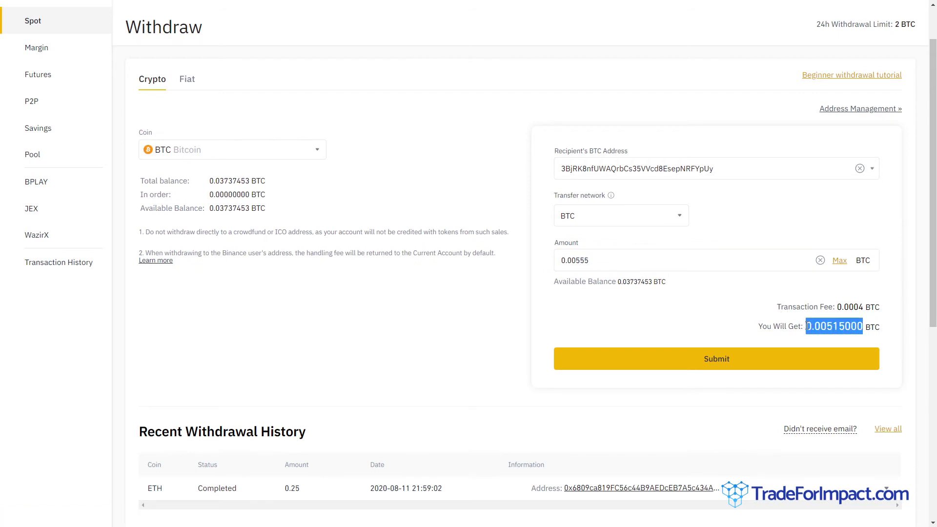
click(733, 306)
drag(863, 326, 803, 326)
click(761, 308)
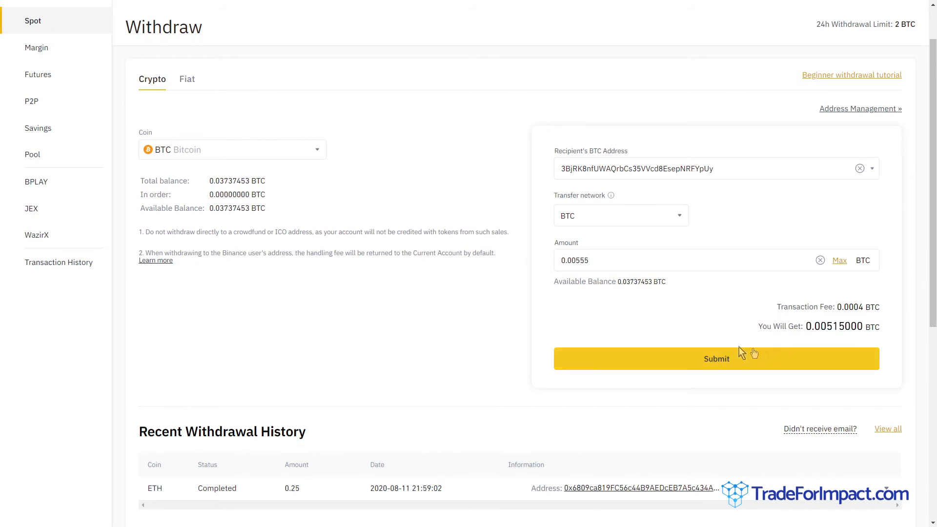
click(721, 357)
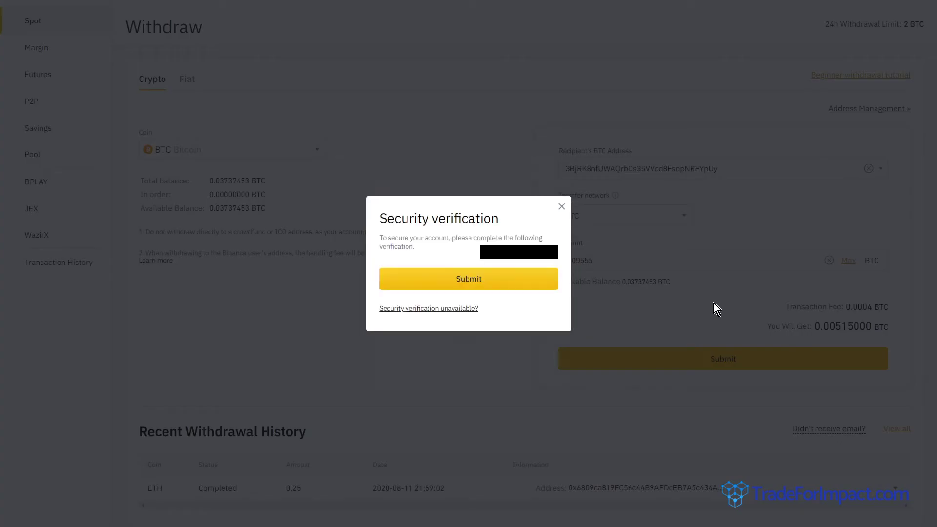
- Enter the emailed verification code and the Google Authenticator code, then submit
click(456, 226)
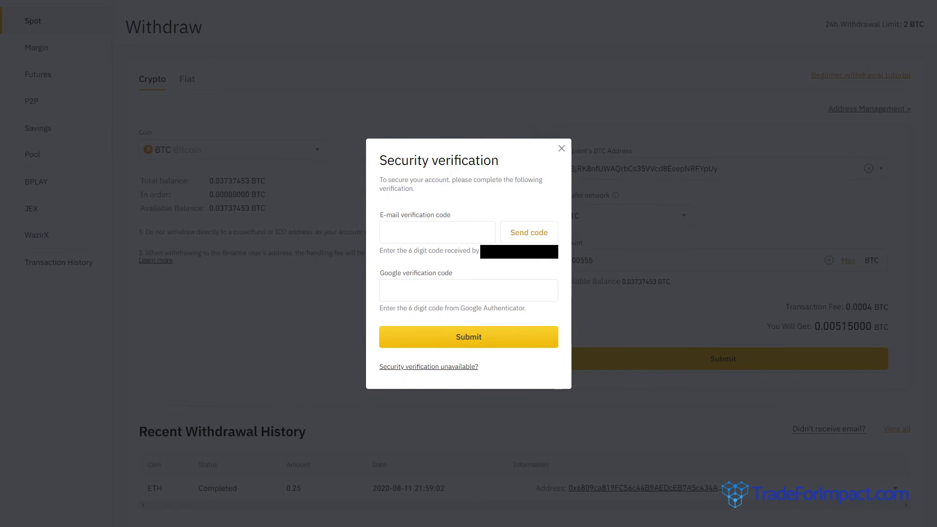
click(553, 234)
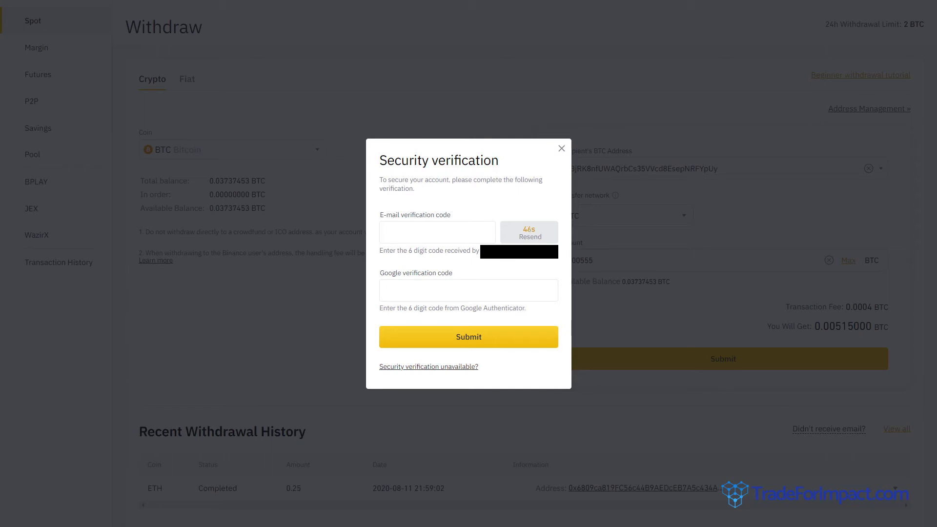
click(403, 232)
key(ctrl+v)
click(404, 298)
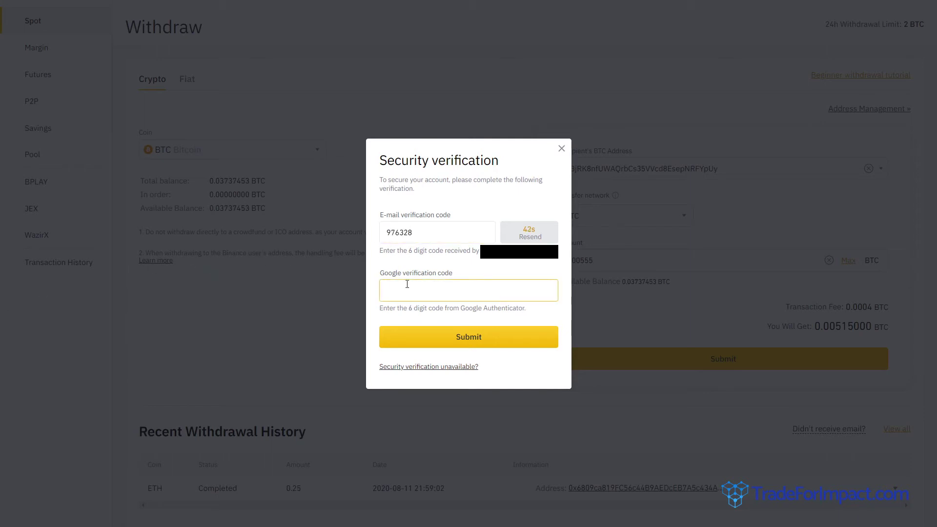
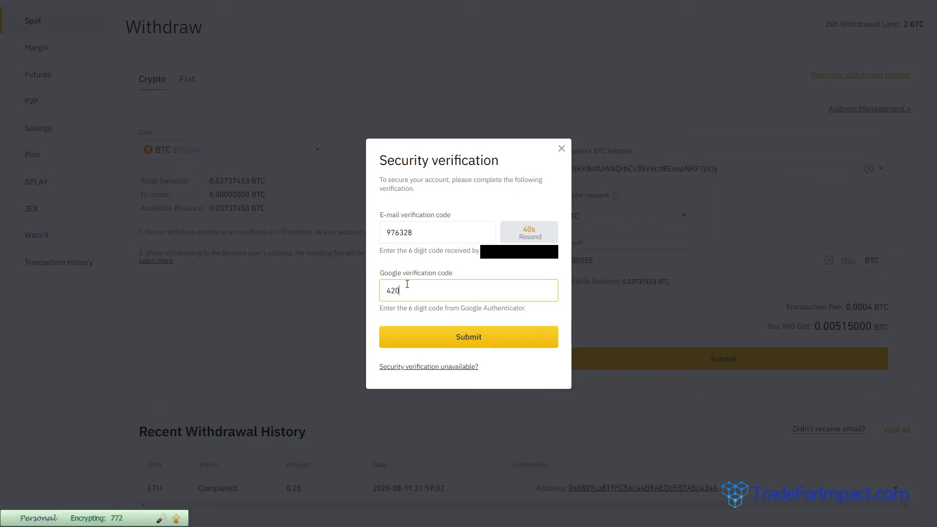
click(452, 340)
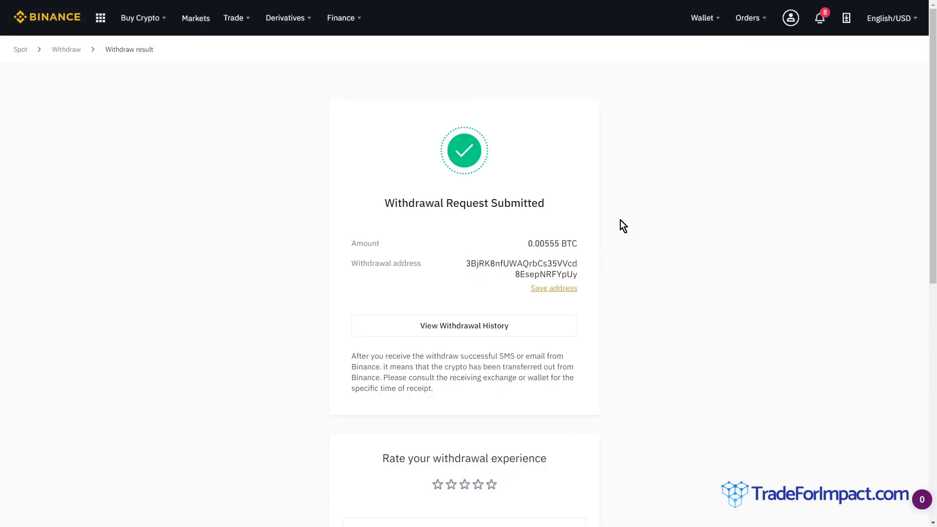
- Check the Binance withdrawal address matches the address on the CoinPayments payment page
drag(582, 276, 473, 264)
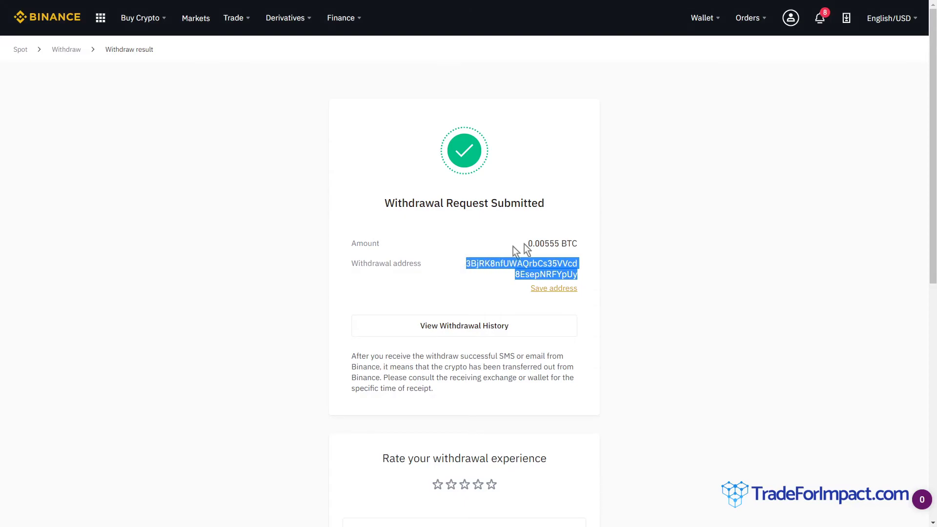
key(ctrl+Tab)
key(ctrl+Tab)
key(ctrl+f)
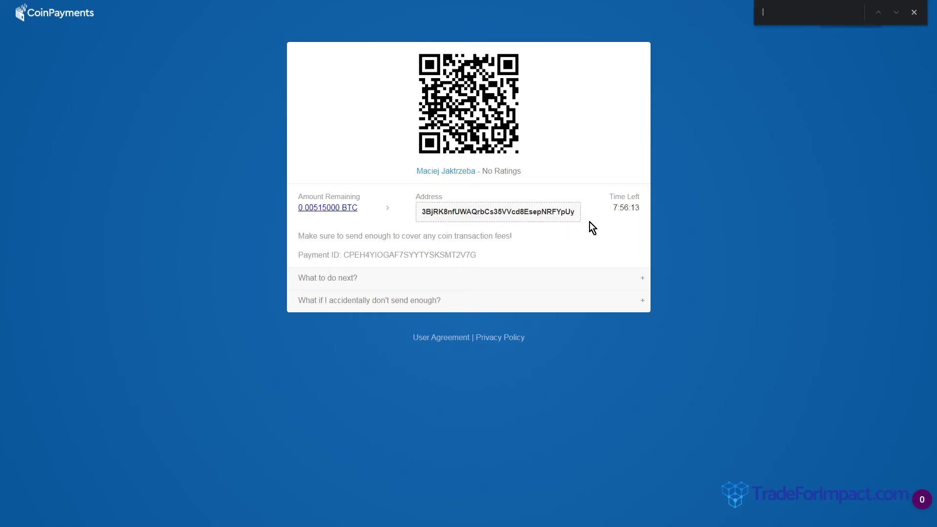
key(ctrl+v)
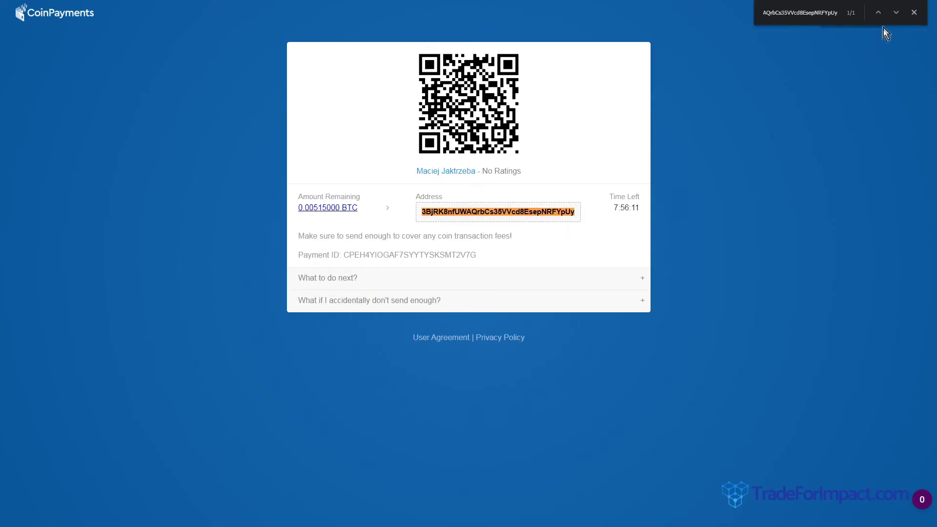
click(914, 12)
- Return to Binance and open Transaction History for the BTC withdrawal
key(ctrl+Tab)
click(724, 192)
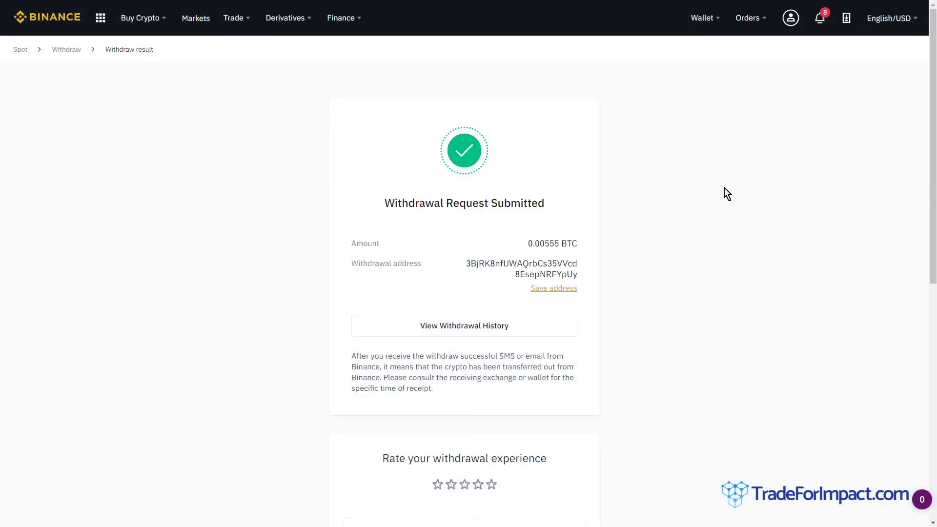
scroll(629, 218, down, 2)
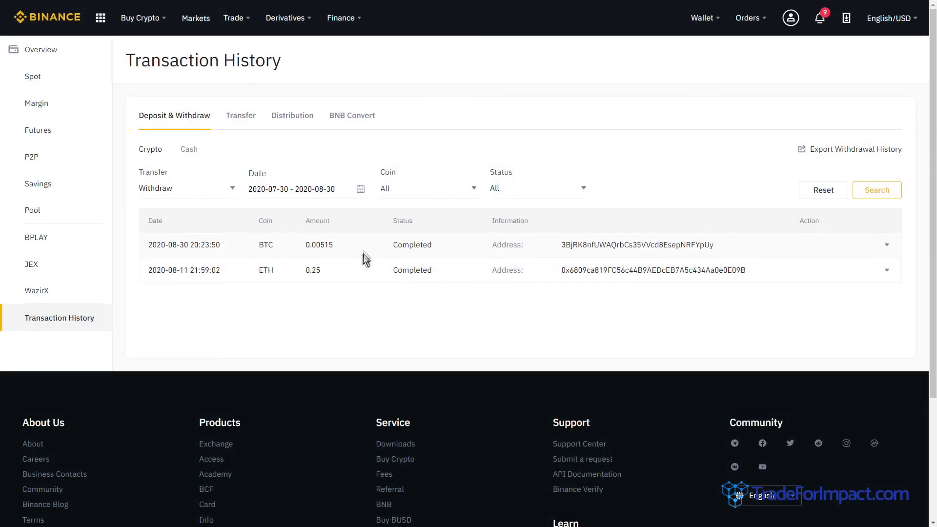
- Check the BTC withdrawal row reads Completed, then follow Btcusdt Tradeforimpact in Zignaly
drag(389, 244, 485, 242)
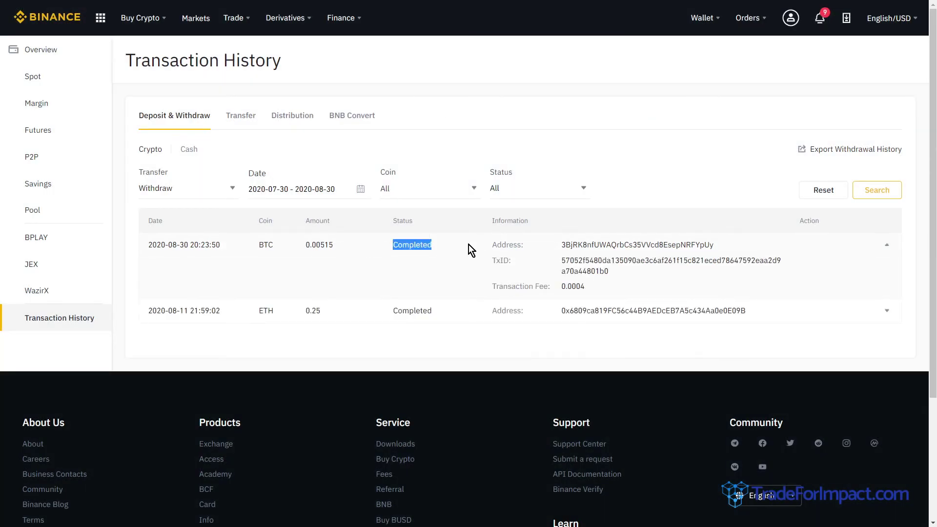
click(468, 248)
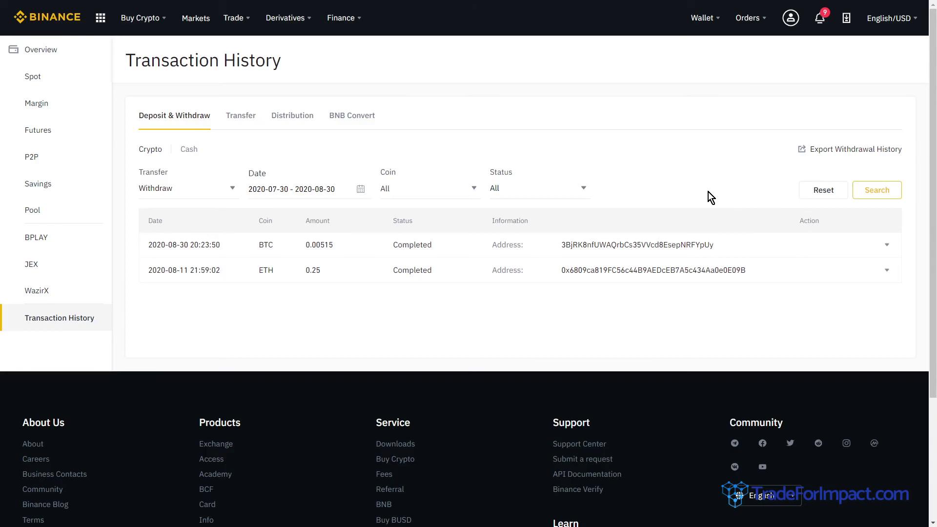
key(ctrl+Tab)
click(385, 79)
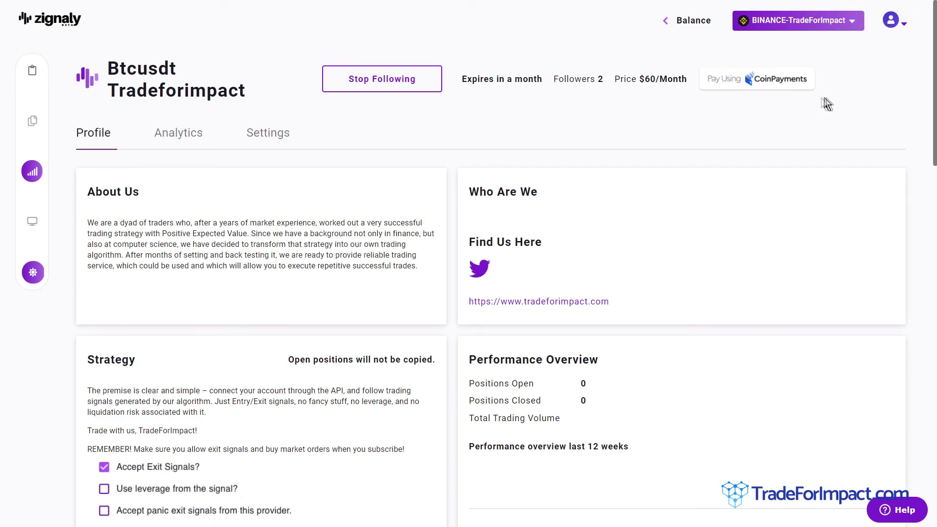
- Tick Accept Exit Signals, Allow buy market order and Allow reusing the same signalId, then Update
scroll(820, 97, down, 5)
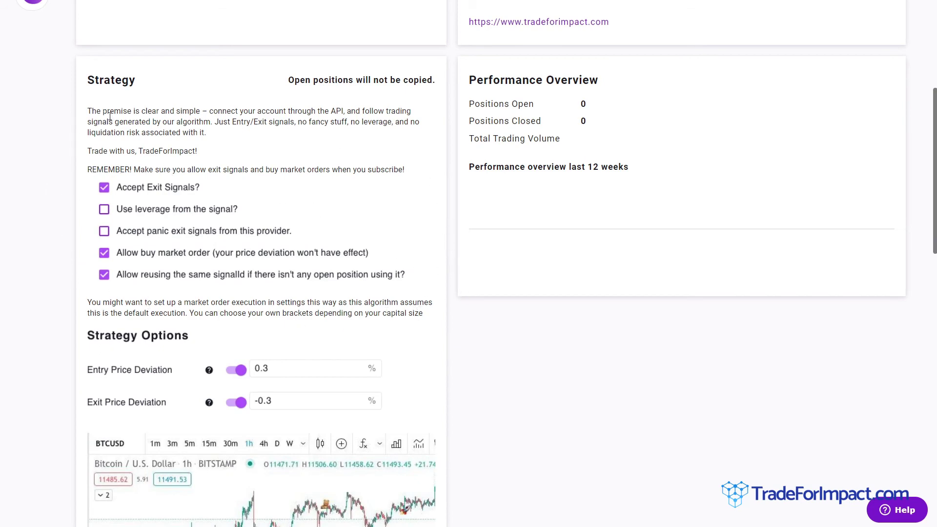
scroll(453, 268, down, 4)
scroll(453, 267, down, 10)
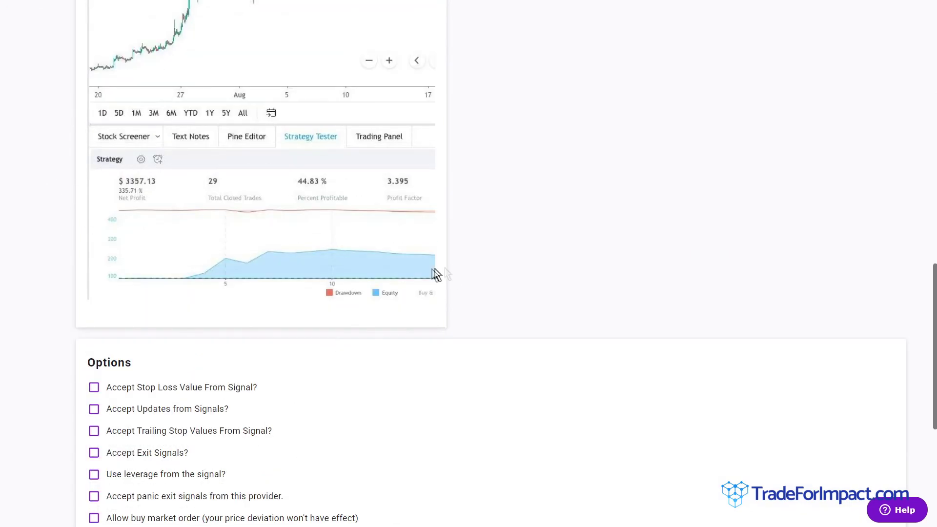
click(94, 230)
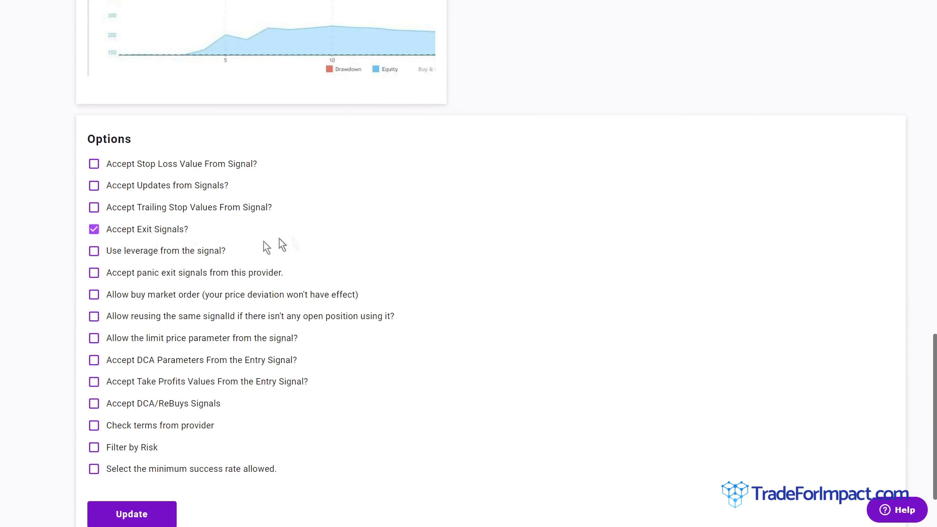
click(93, 297)
click(94, 317)
scroll(454, 270, down, 2)
click(152, 422)
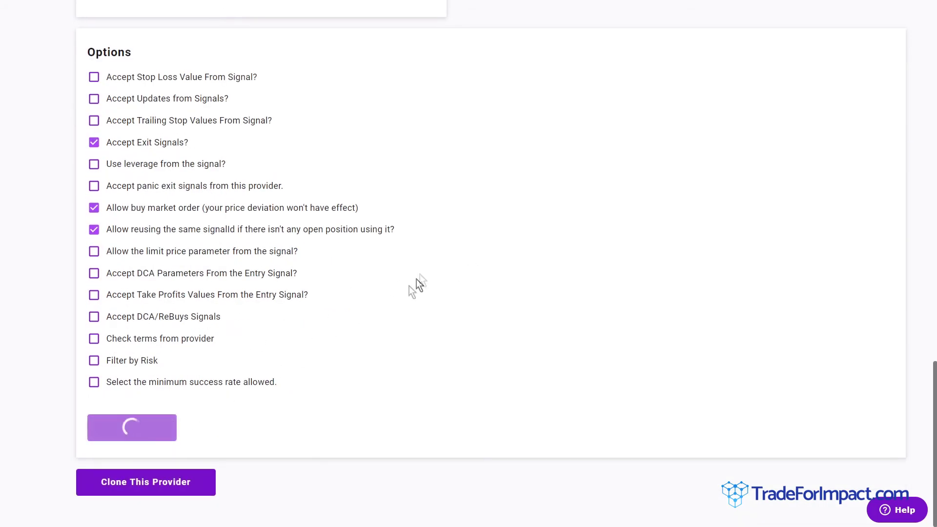
scroll(467, 256, down, 3)
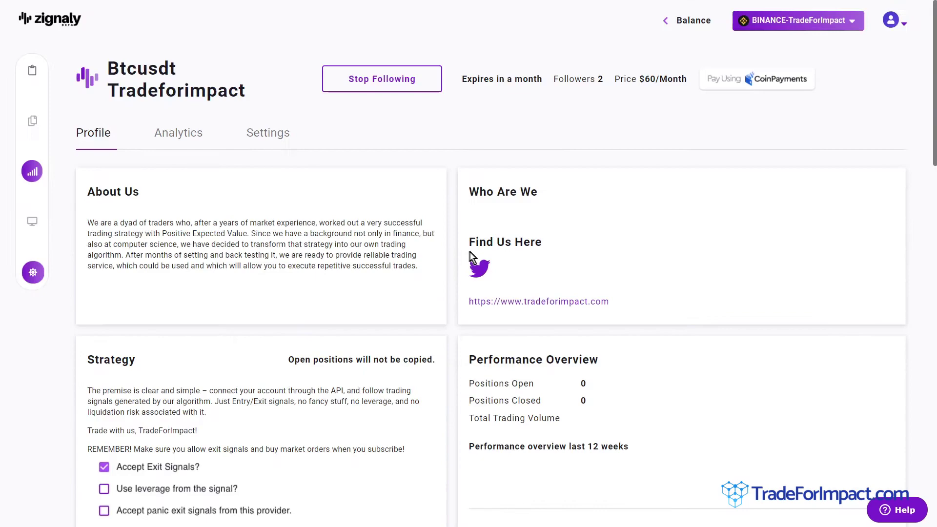
scroll(461, 252, down, 6)
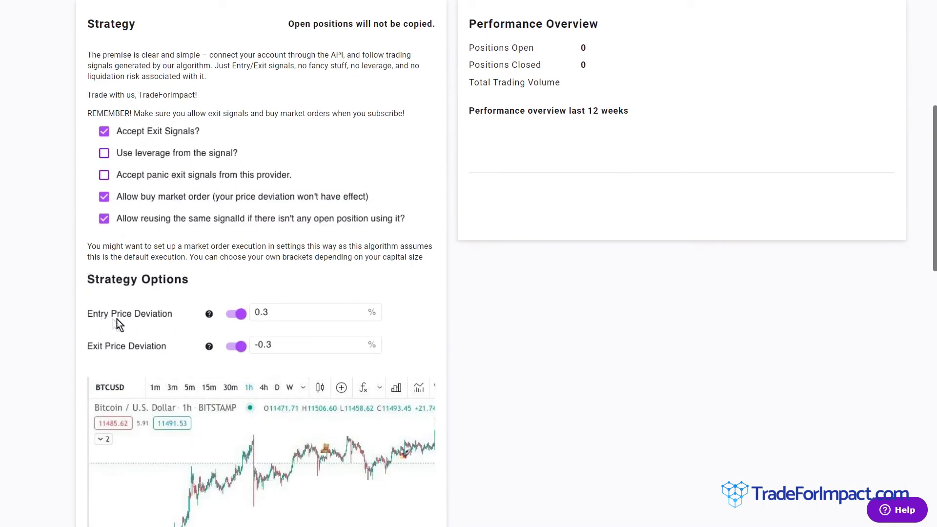
scroll(232, 247, up, 6)
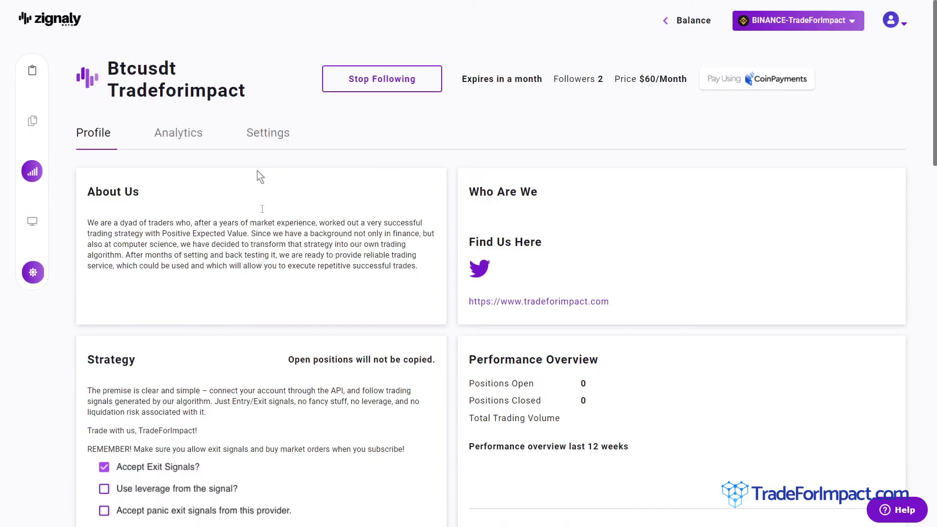
- In Settings, enable Entry Price Deviation 0.3 and Exit Price Deviation -0.3, and save
click(253, 141)
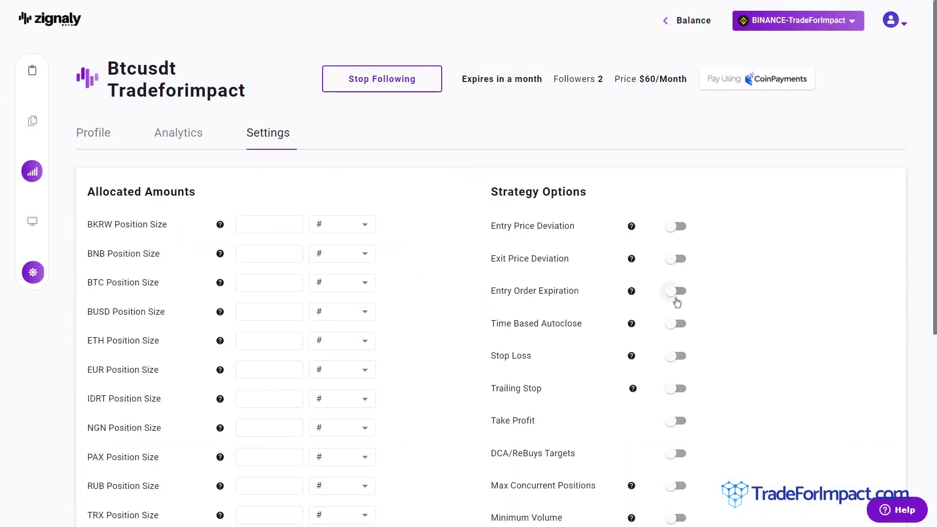
click(676, 226)
click(681, 257)
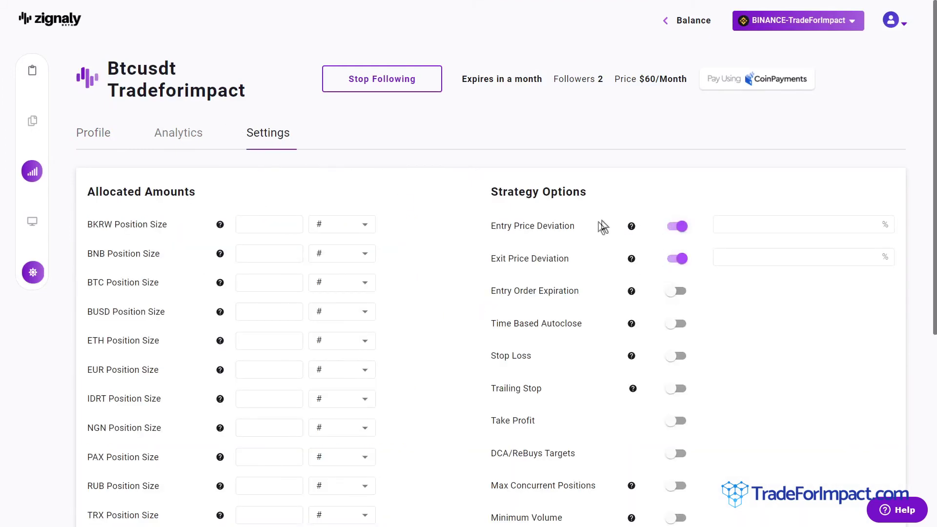
click(737, 223)
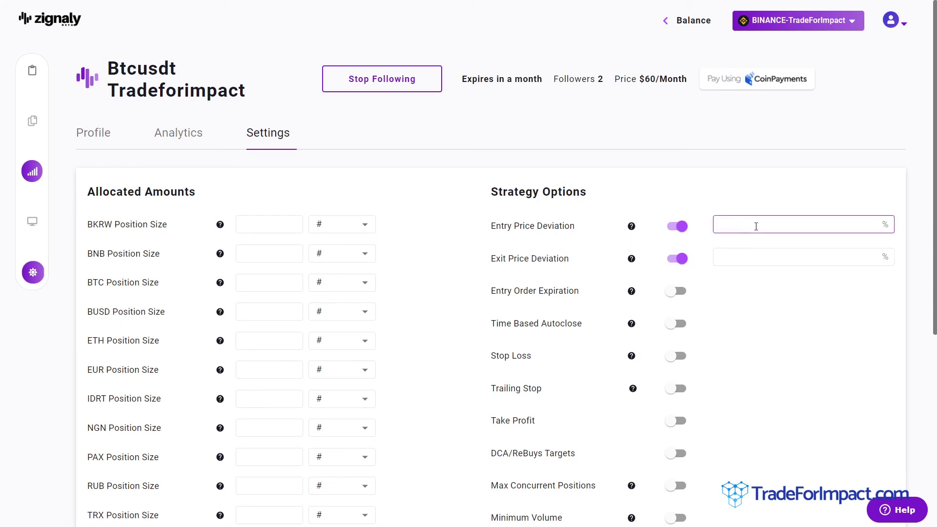
text(0.3)
click(760, 253)
text(-0.3)
click(749, 150)
scroll(732, 156, down, 6)
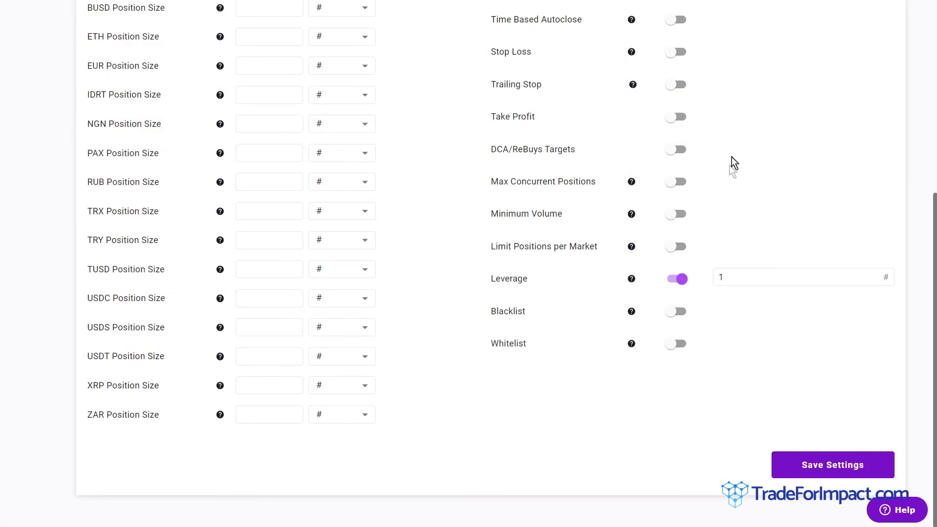
click(789, 455)
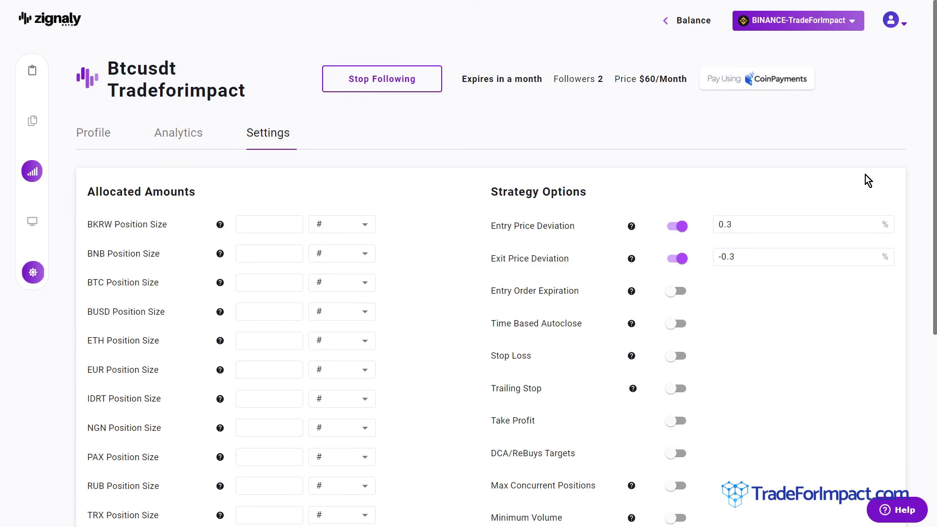
scroll(867, 181, down, 6)
- Keep the USDT Position Size unit as # (fixed amount), leave it empty, and save settings
scroll(417, 147, down, 6)
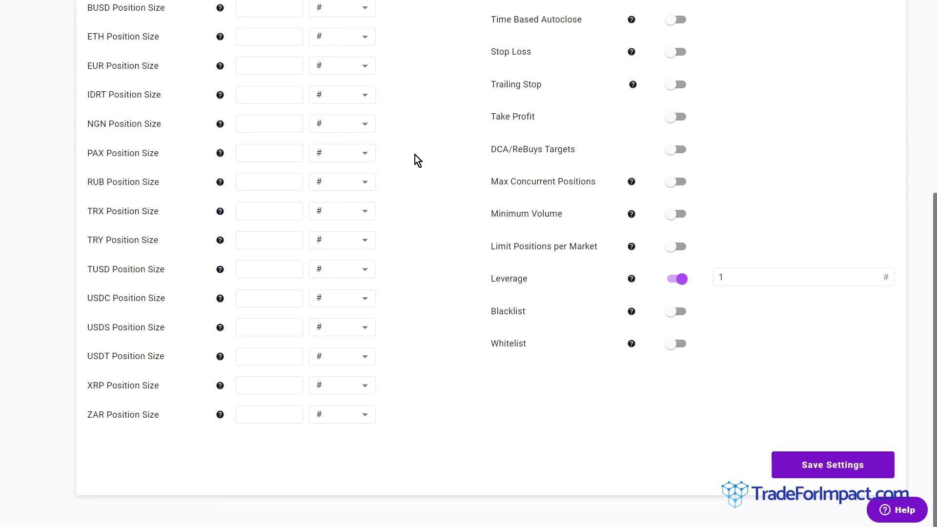
scroll(200, 176, up, 6)
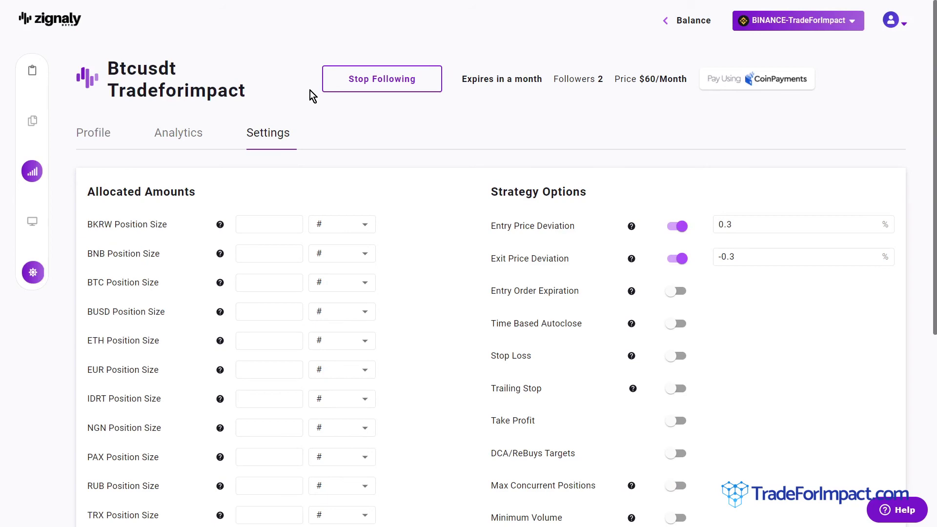
scroll(312, 91, down, 6)
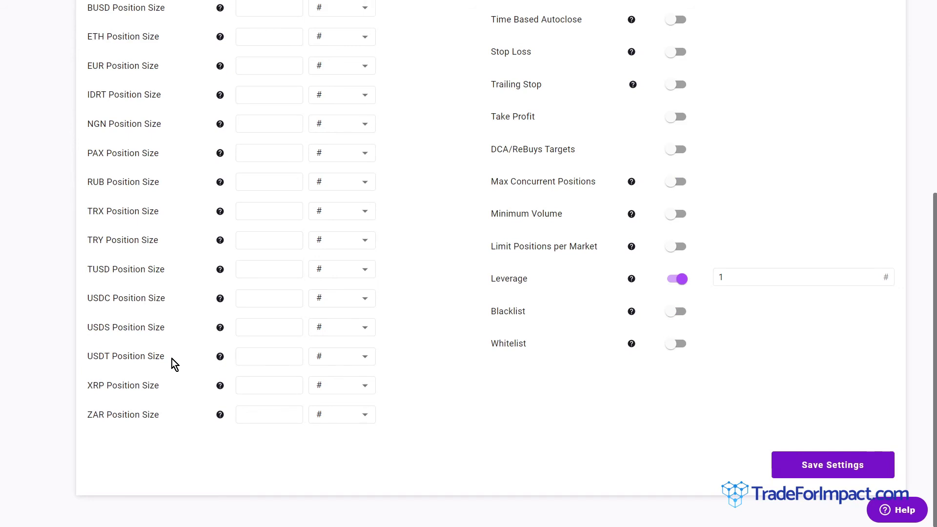
click(250, 352)
click(320, 357)
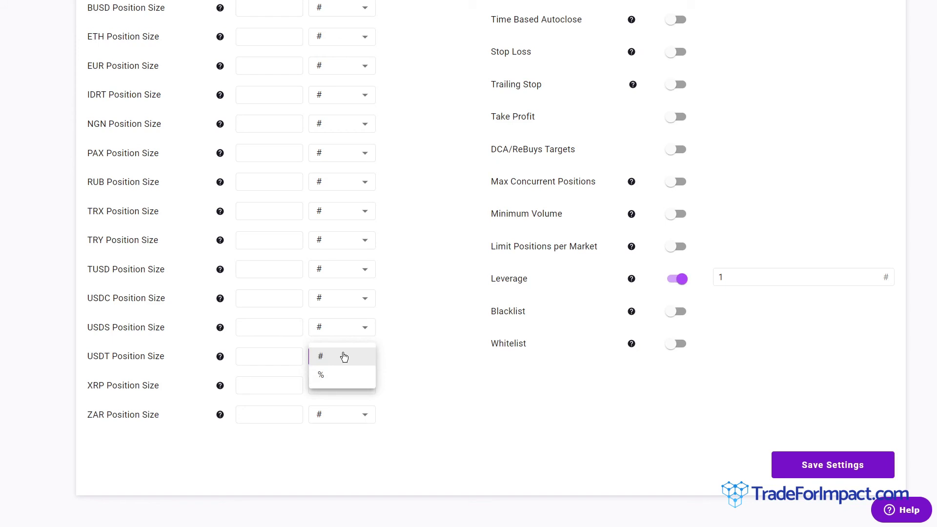
click(344, 357)
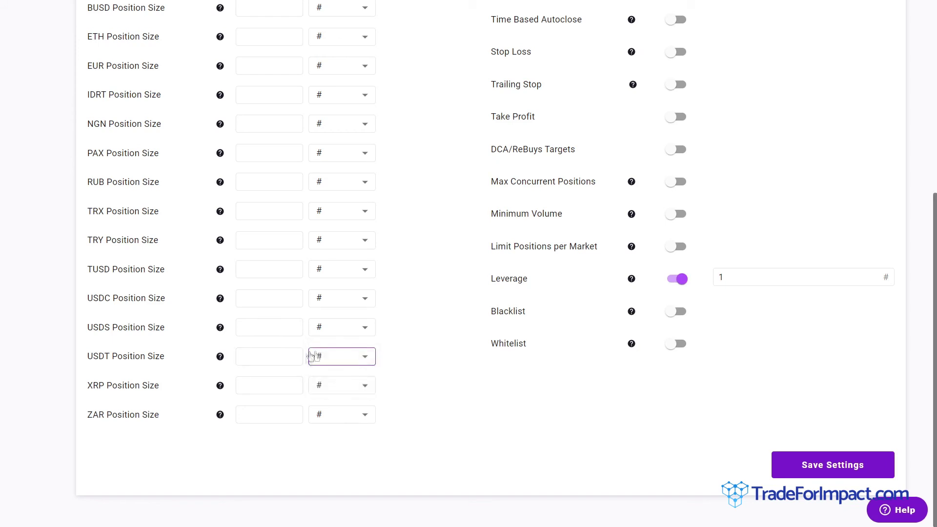
mouse_move(220, 360)
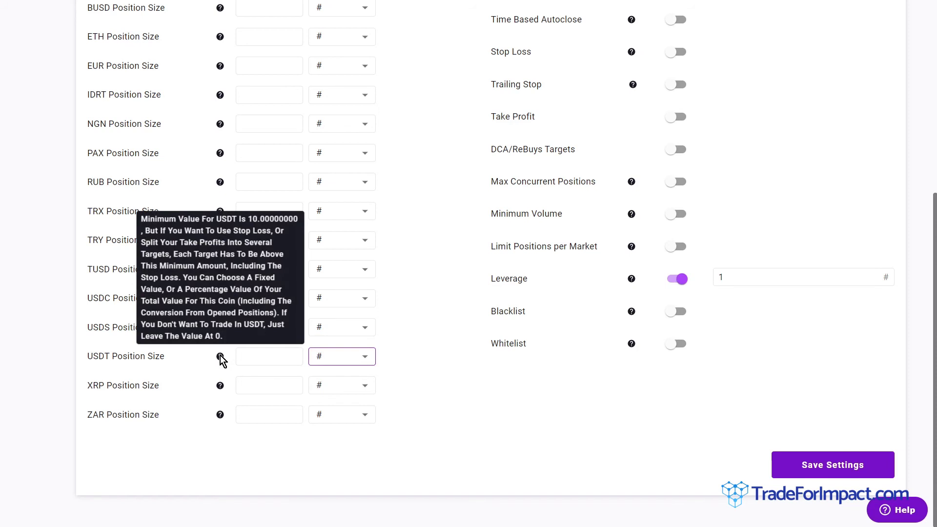
click(259, 355)
click(467, 346)
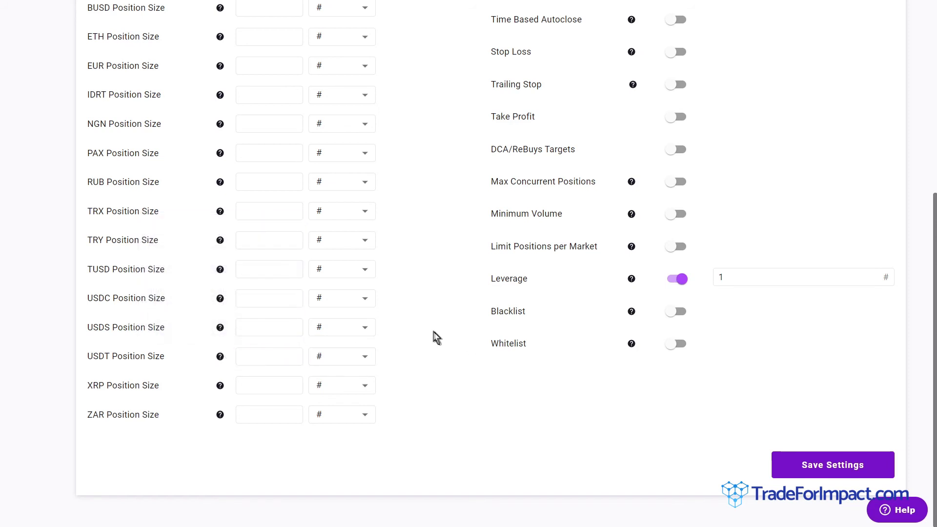
click(808, 477)
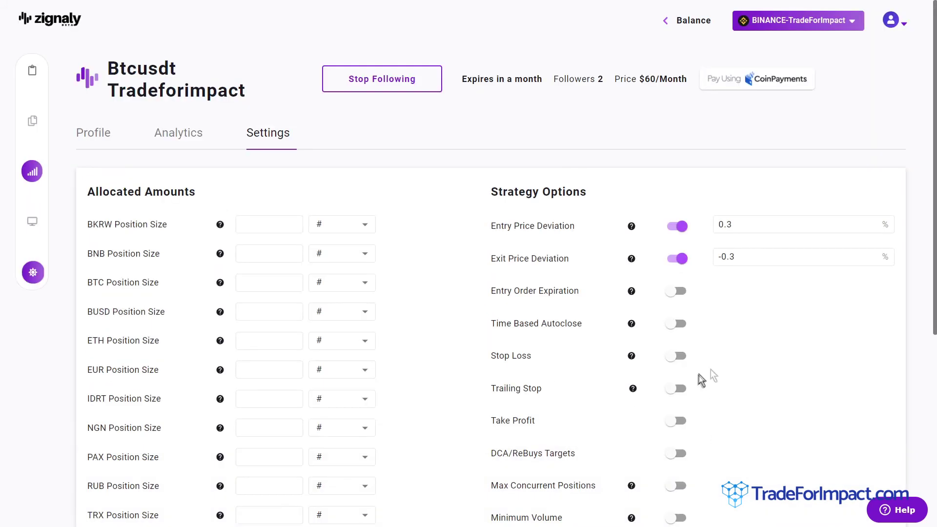
- On the Binance BTC/USDT market, sell 10 USDT worth of BTC at market price
scroll(732, 356, down, 5)
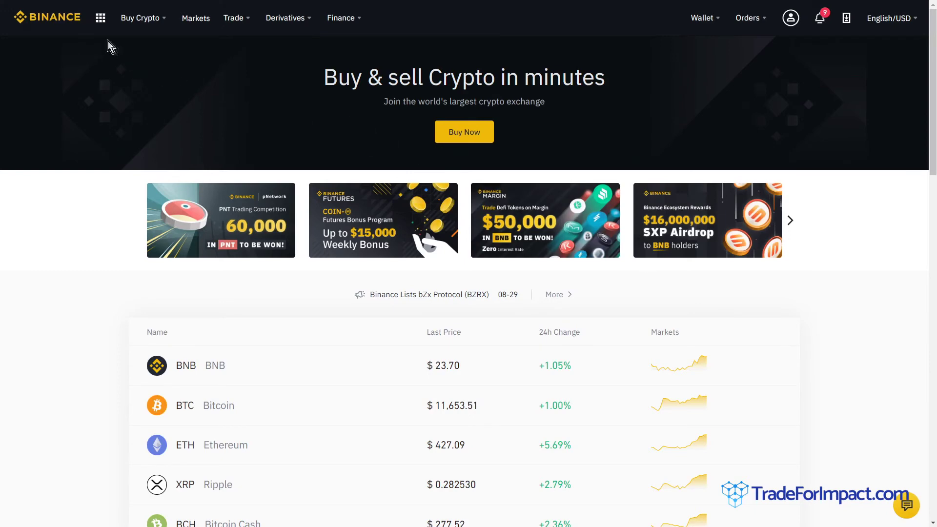
click(204, 18)
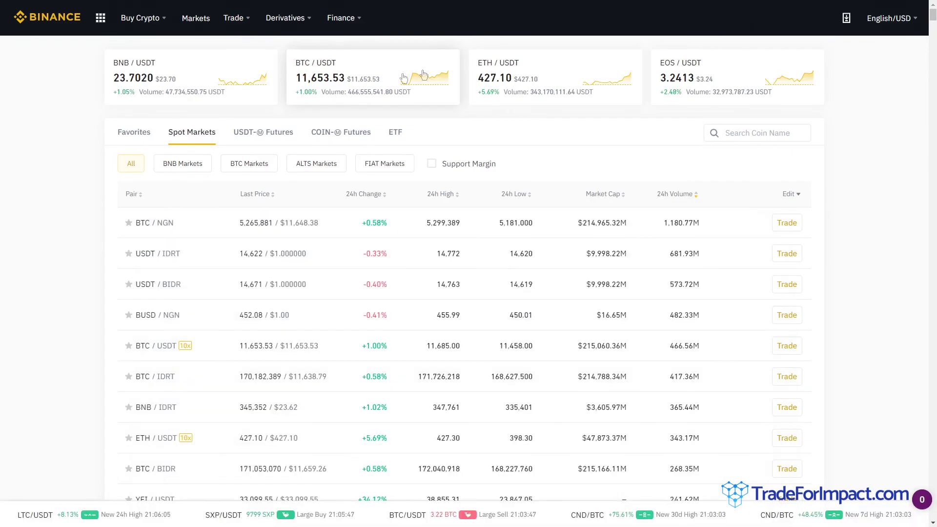
click(358, 84)
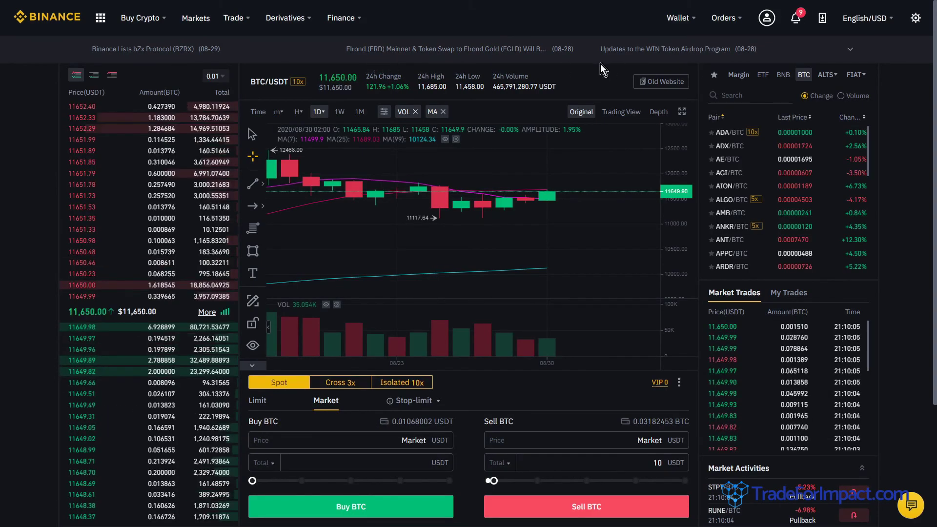
scroll(597, 74, down, 3)
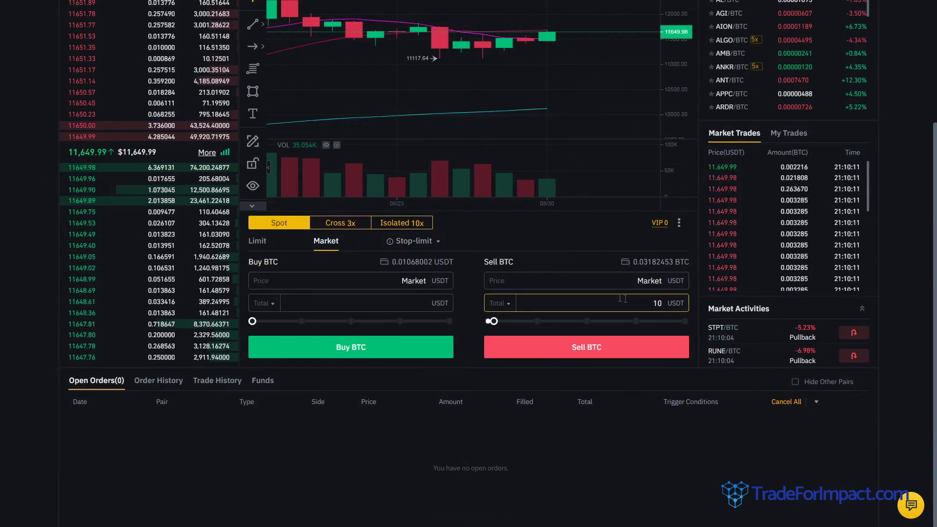
click(501, 304)
click(507, 320)
click(507, 304)
click(506, 343)
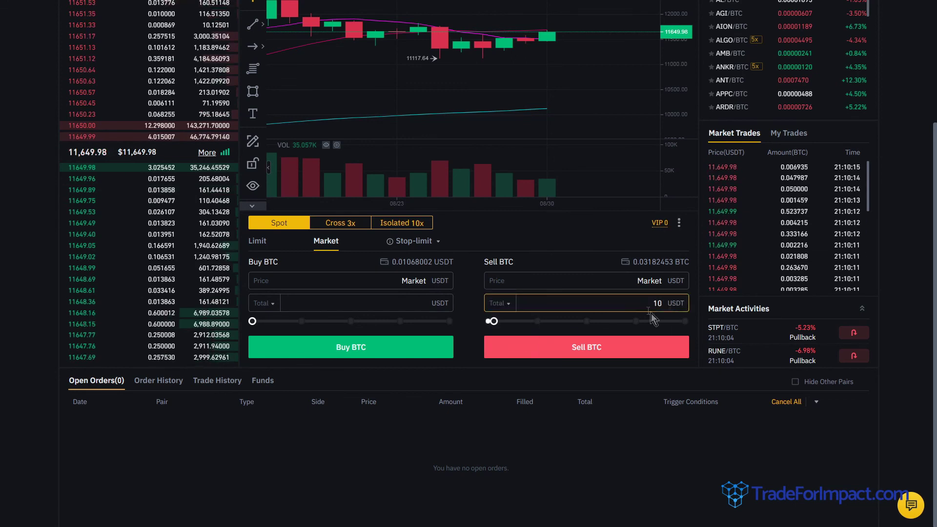
click(612, 347)
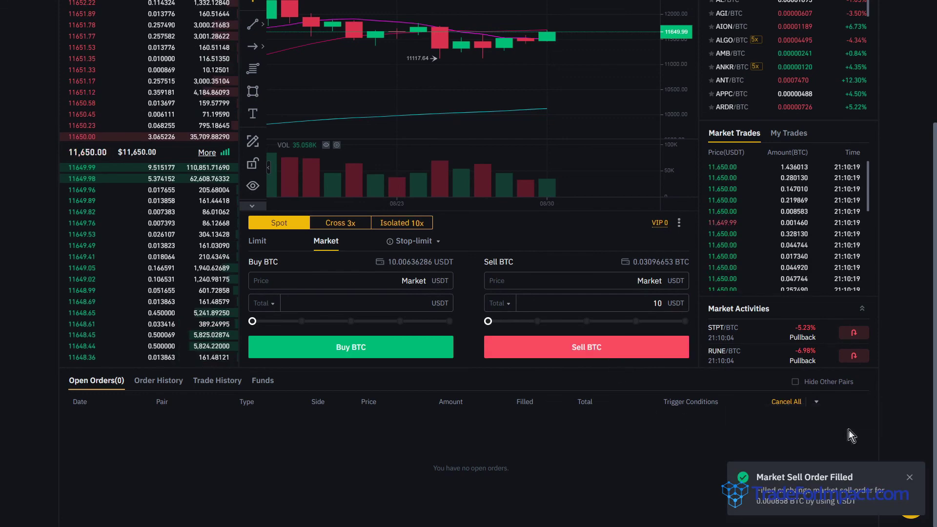
- Open Wallet Overview to see the estimated balance of 0.03239068 BTC
scroll(664, 289, up, 3)
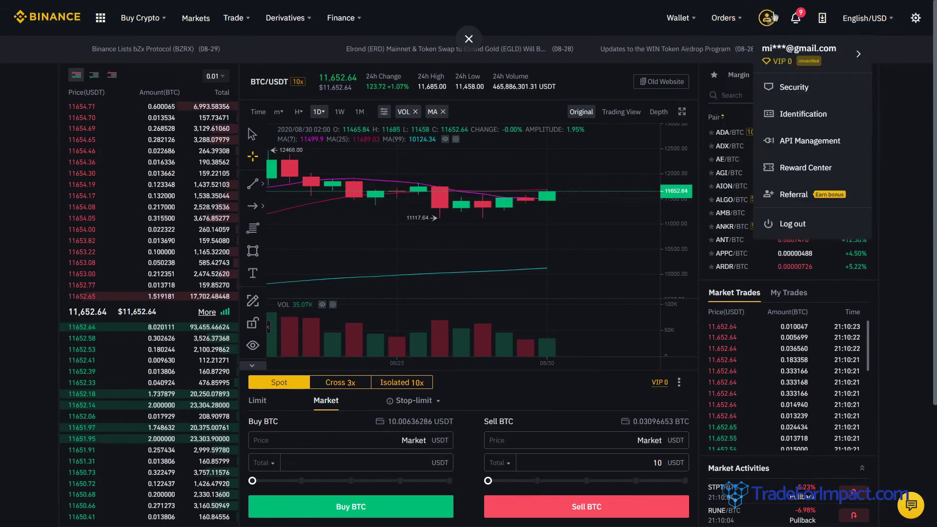
mouse_move(679, 22)
click(668, 22)
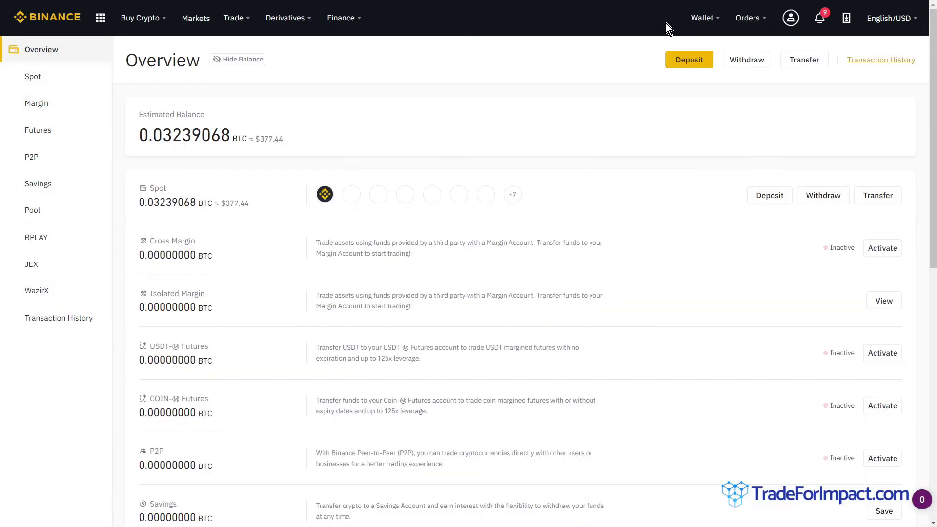
mouse_move(459, 195)
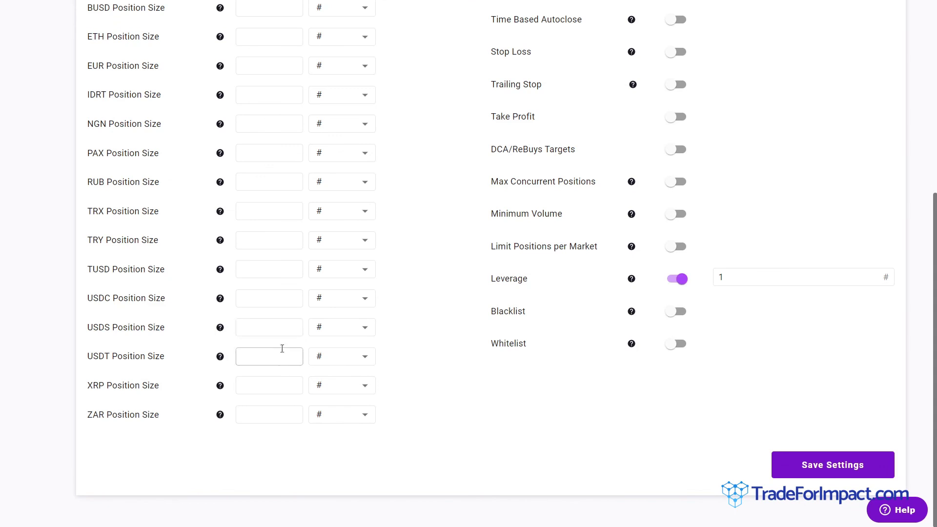
- Enter 10 as the USDT Position Size, save the settings, and return to the Profile tab
click(282, 349)
text(10)
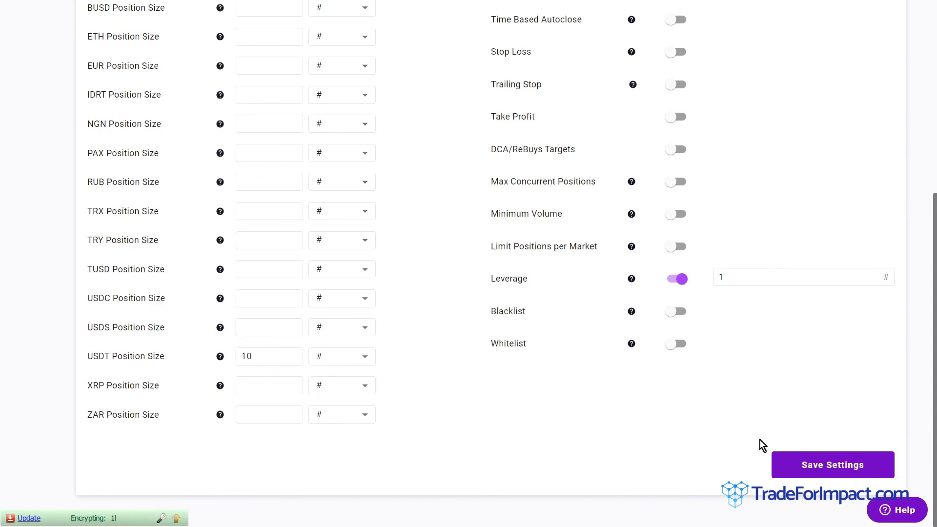
click(818, 469)
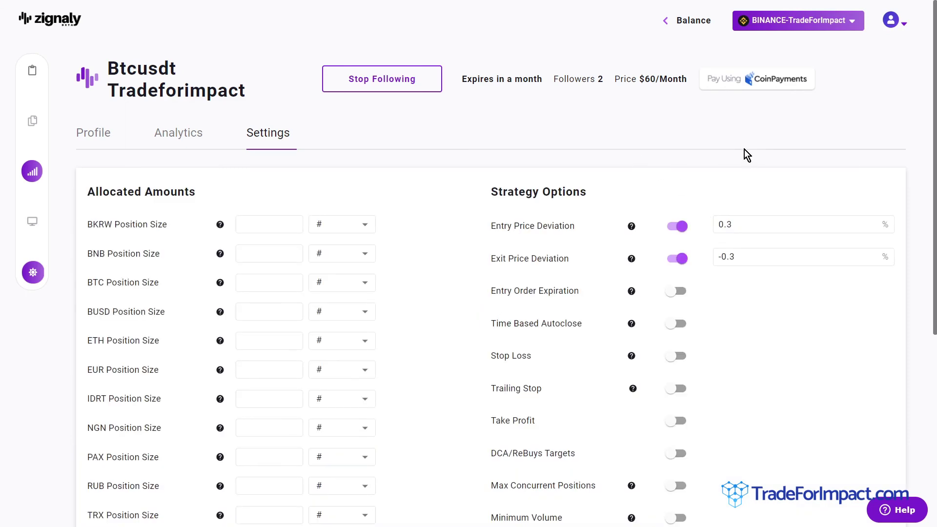
click(93, 133)
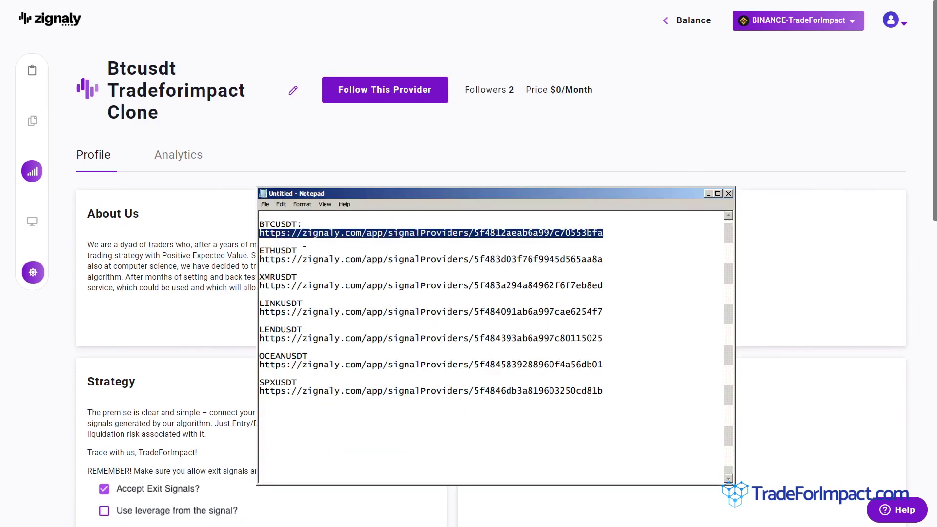
- Check the ETHUSDT and LENDUSDT provider links in Notepad, then go to the Zignaly Dashboard
click(305, 250)
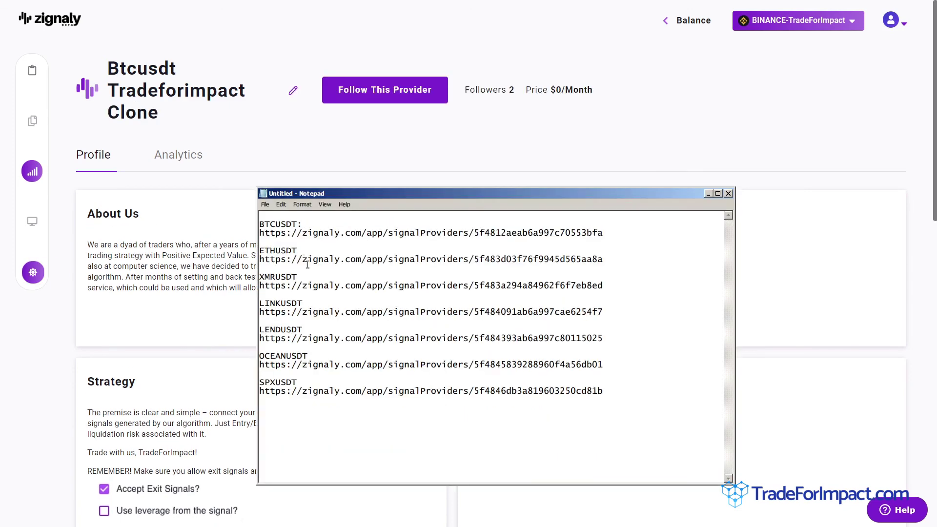
click(315, 330)
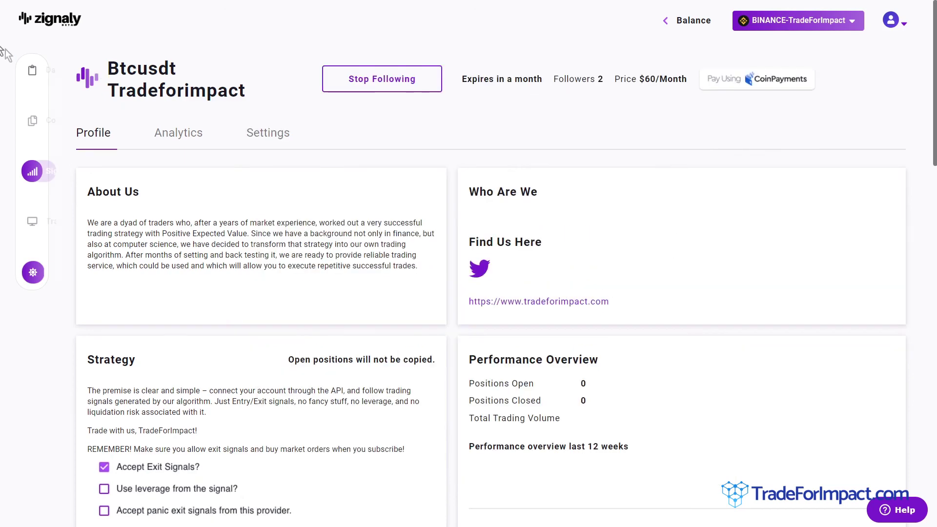
click(58, 71)
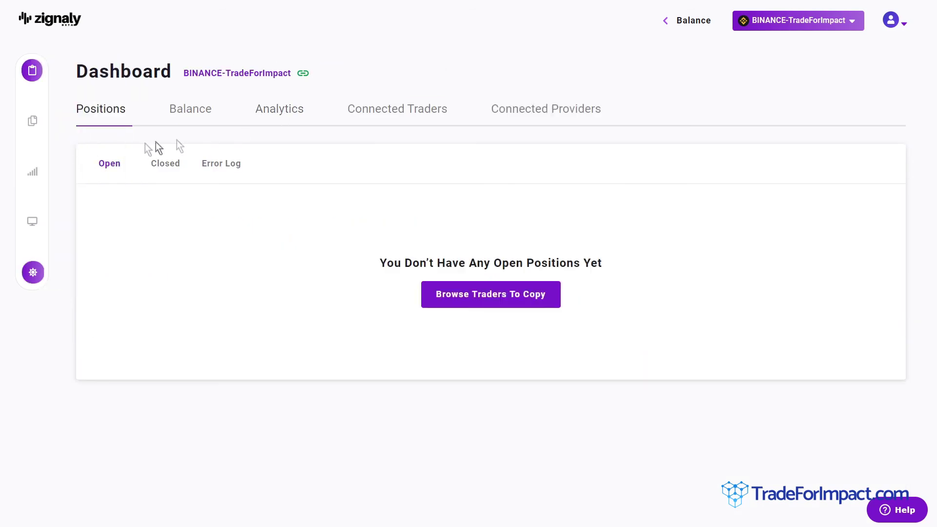
- Cycle through Balance, Analytics and Connected Traders, ending on Connected Providers listing Btcusdt Tradeforimpact
click(201, 115)
click(295, 117)
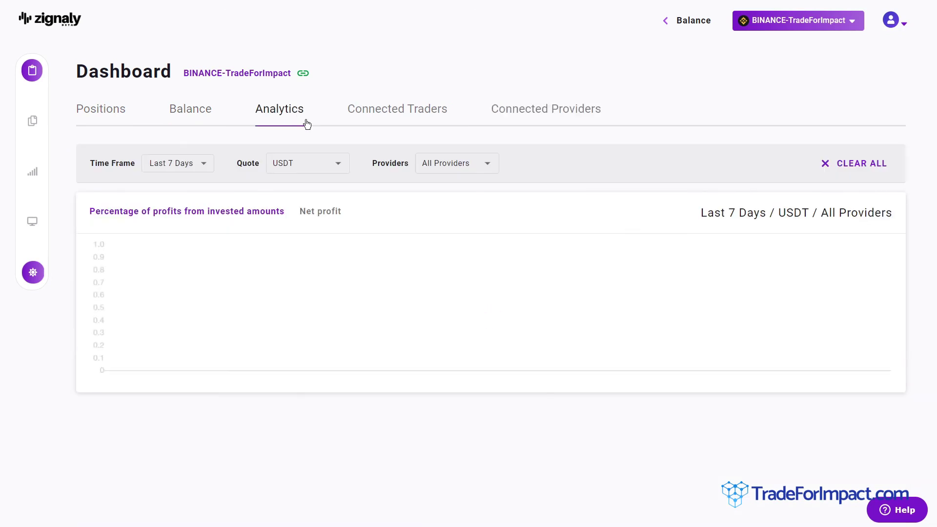
click(386, 111)
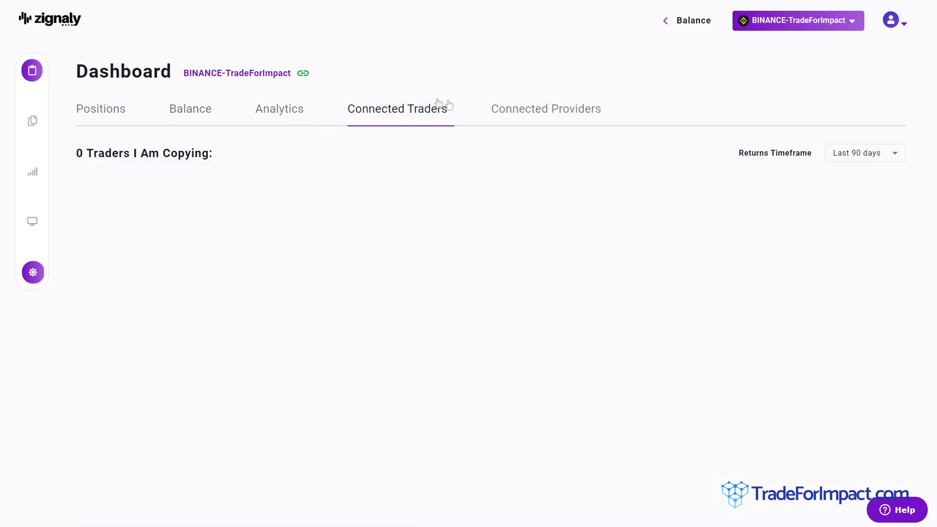
click(497, 111)
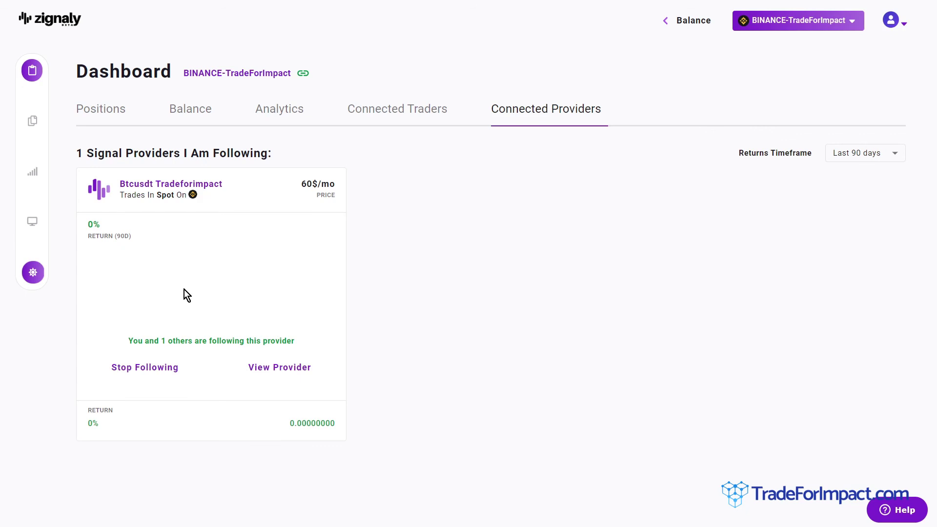
mouse_move(32, 222)
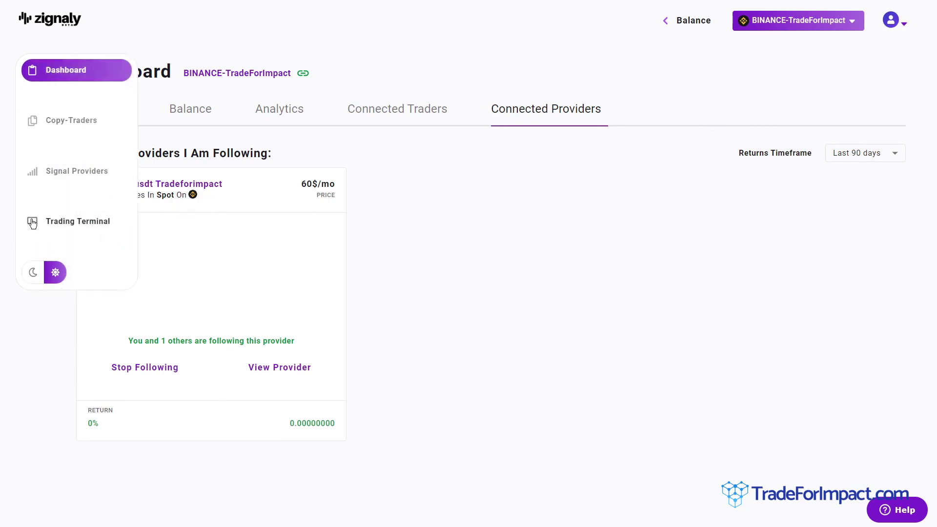